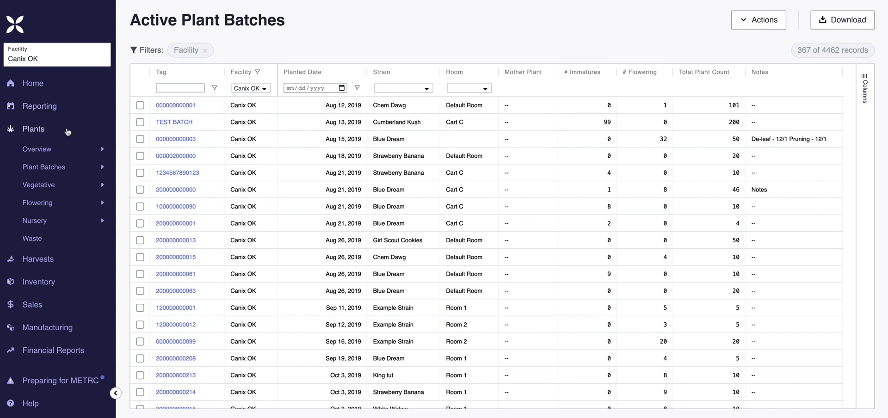
Step: Expand the Plants section and show the Active and Inactive pages available under Plant Batches
{"action": "left_click", "coordinate": [66, 131]}
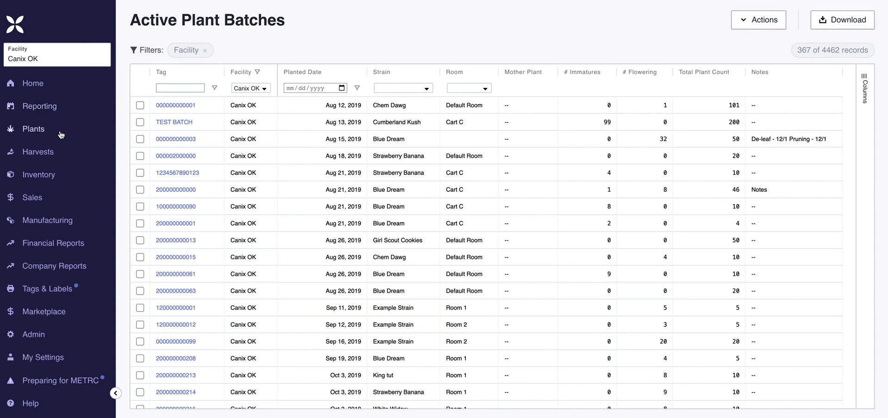
{"action": "left_click", "coordinate": [60, 132]}
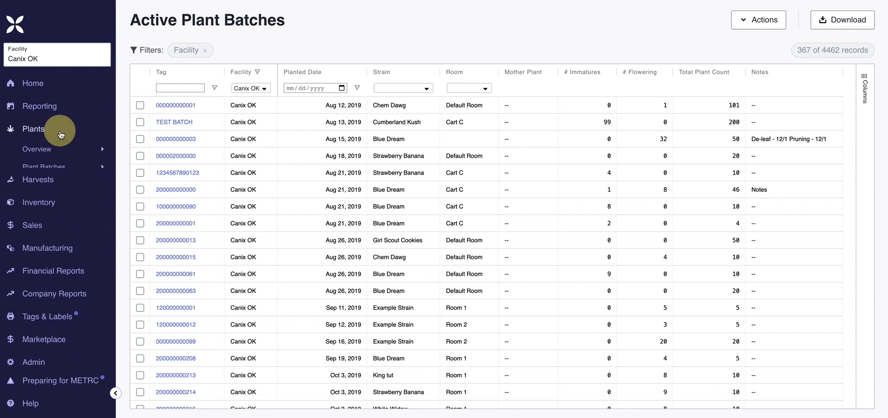
{"action": "left_click", "coordinate": [80, 168]}
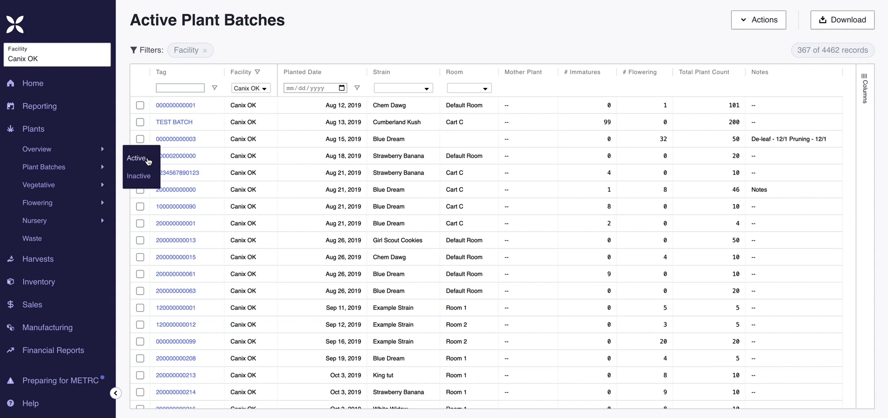
{"action": "left_click", "coordinate": [393, 42]}
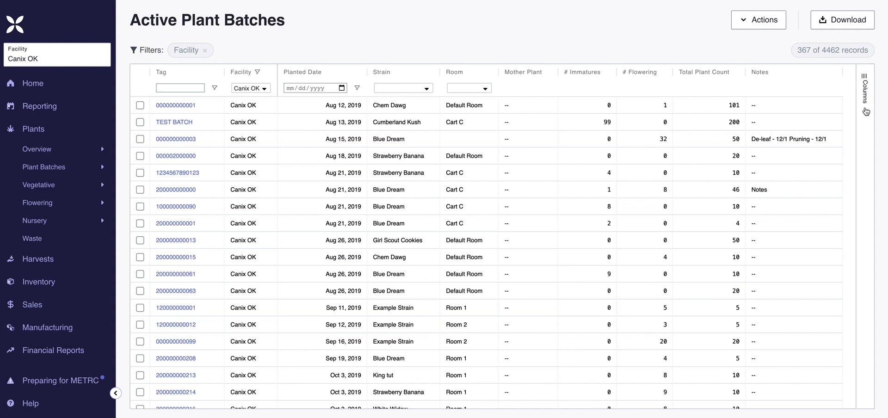
Step: Hide the Tag, Facility and Planted Date columns in the active plant batches table
{"action": "left_click", "coordinate": [865, 81]}
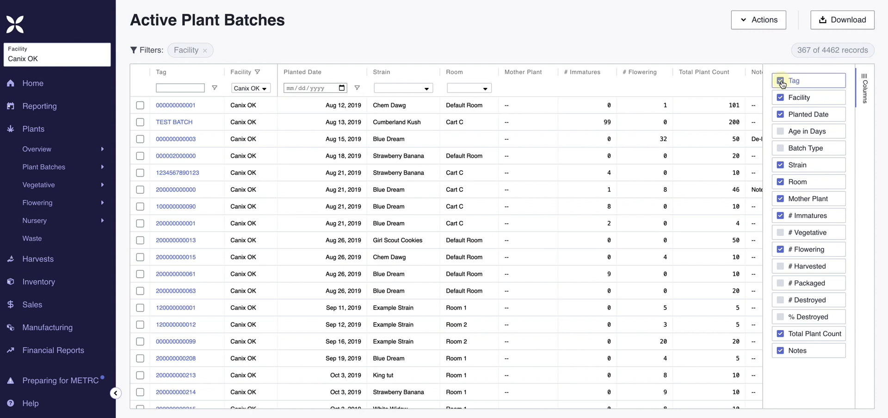
{"action": "left_click", "coordinate": [781, 86]}
{"action": "left_click", "coordinate": [781, 97]}
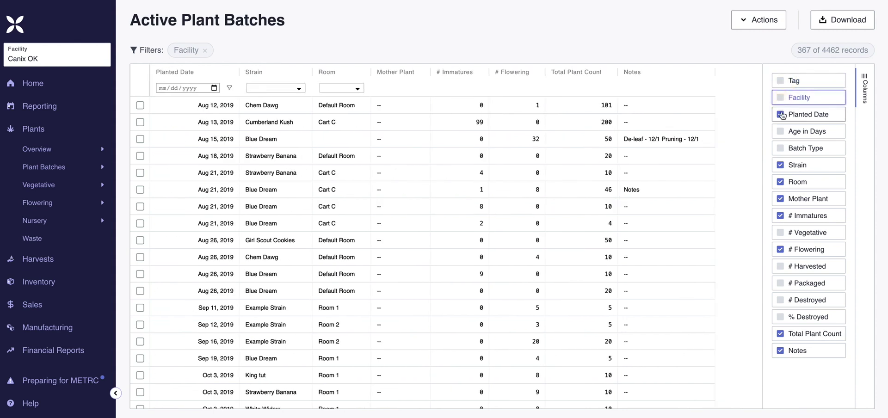
{"action": "left_click", "coordinate": [781, 115]}
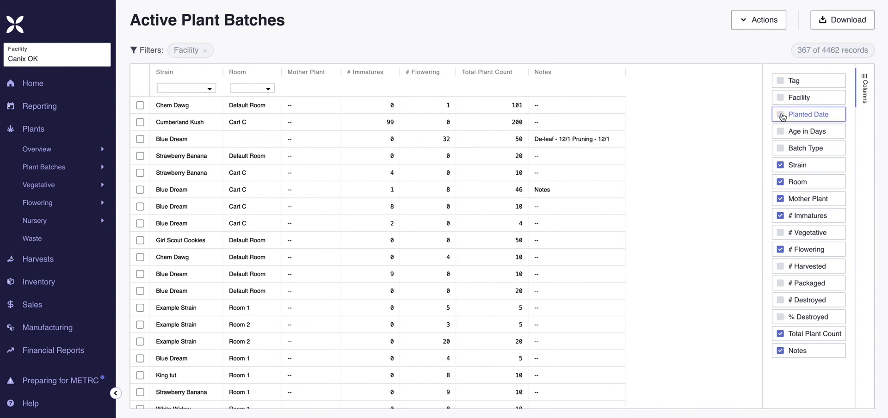
Step: Restore the Planted Date, Facility and Tag columns and add the Batch Type and # Vegetative columns to the table
{"action": "left_click", "coordinate": [781, 114]}
{"action": "left_click", "coordinate": [781, 99]}
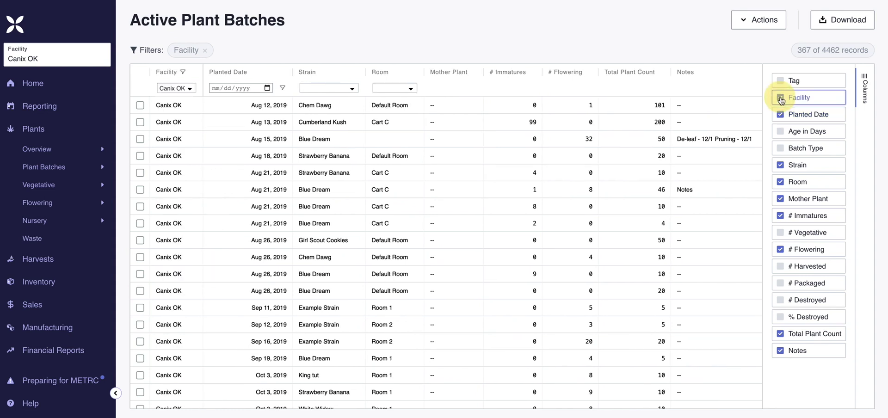
{"action": "left_click", "coordinate": [781, 81]}
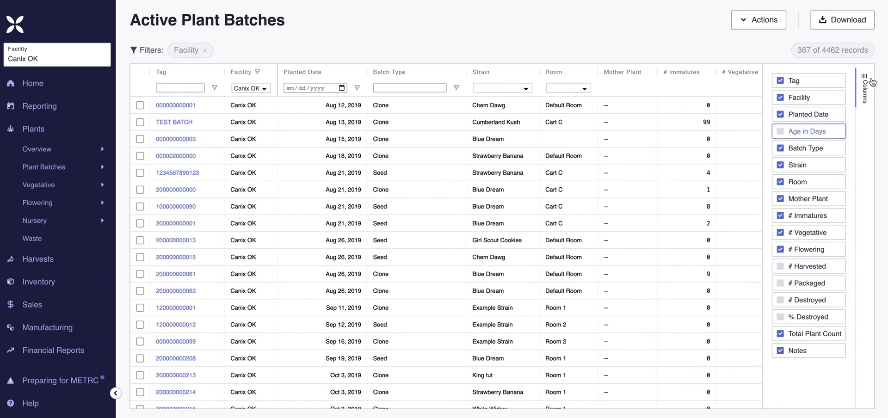
{"action": "left_click", "coordinate": [864, 78]}
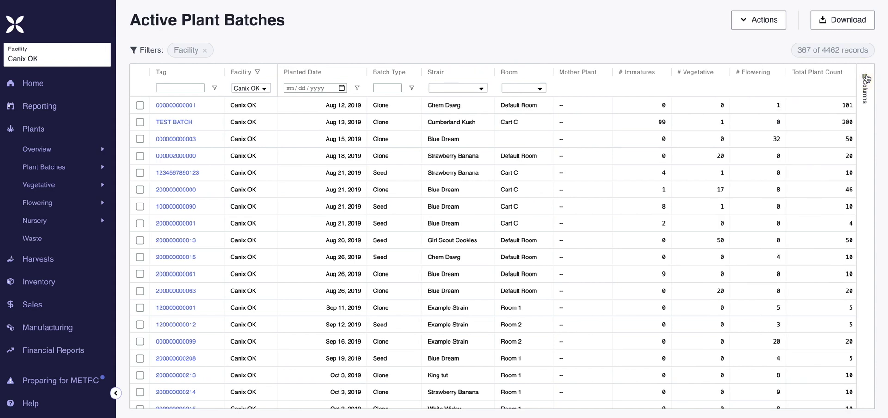
{"action": "scroll", "coordinate": [792, 186], "scroll_direction": "right", "scroll_amount": 2}
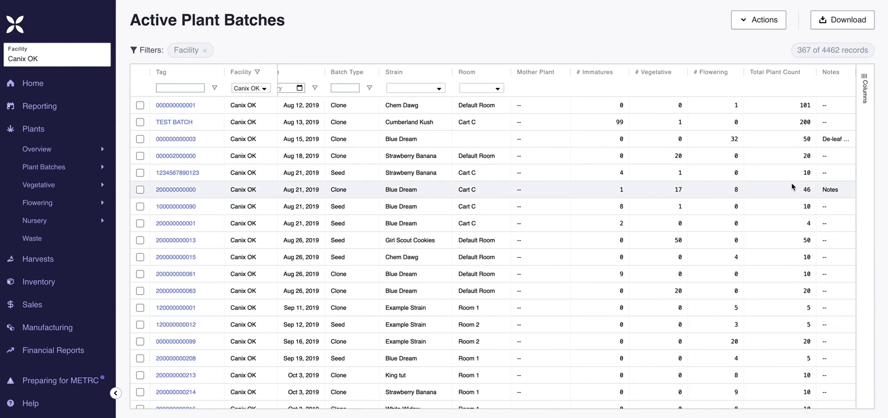
{"action": "scroll", "coordinate": [791, 186], "scroll_direction": "left", "scroll_amount": 2}
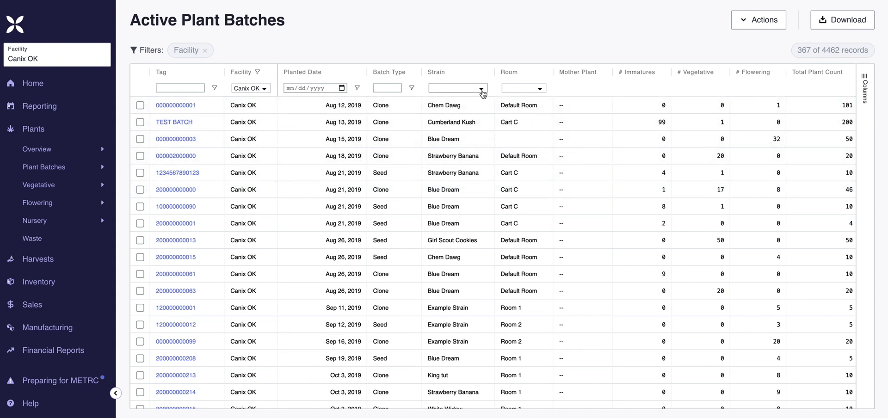
Step: Filter the plant batches by the strain Cookie Dough
{"action": "left_click", "coordinate": [481, 90]}
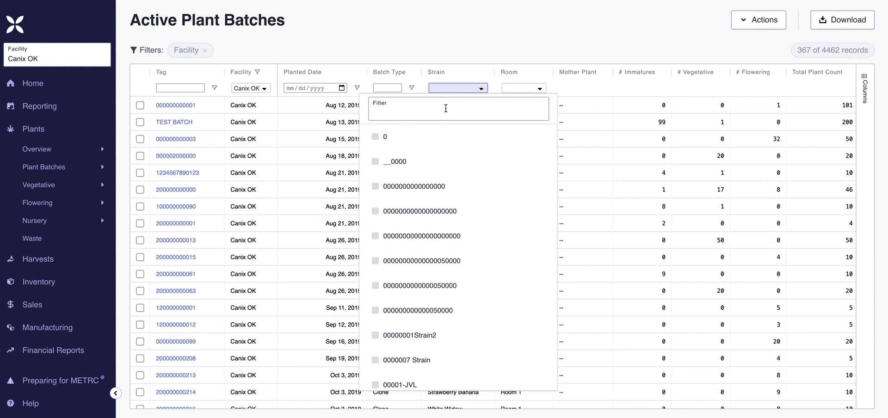
{"action": "scroll", "coordinate": [472, 209], "scroll_direction": "down", "scroll_amount": 15}
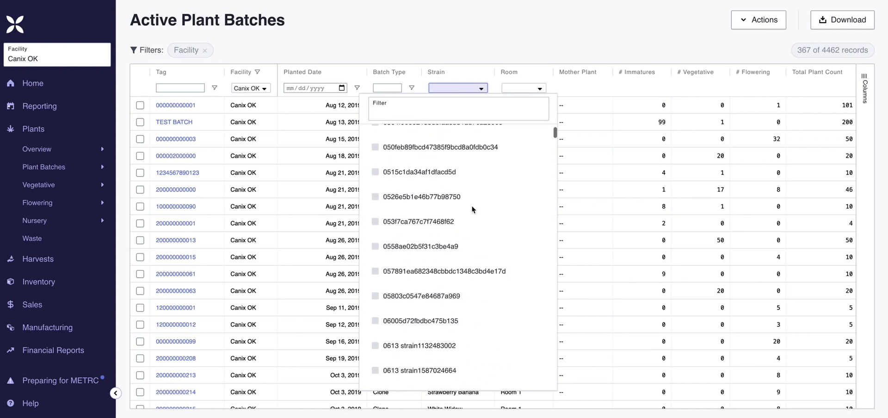
{"action": "scroll", "coordinate": [472, 209], "scroll_direction": "up", "scroll_amount": 15}
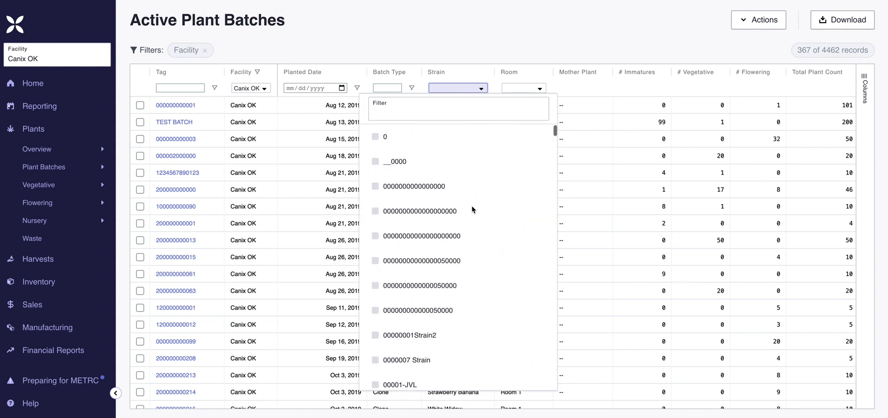
{"action": "left_click", "coordinate": [446, 110]}
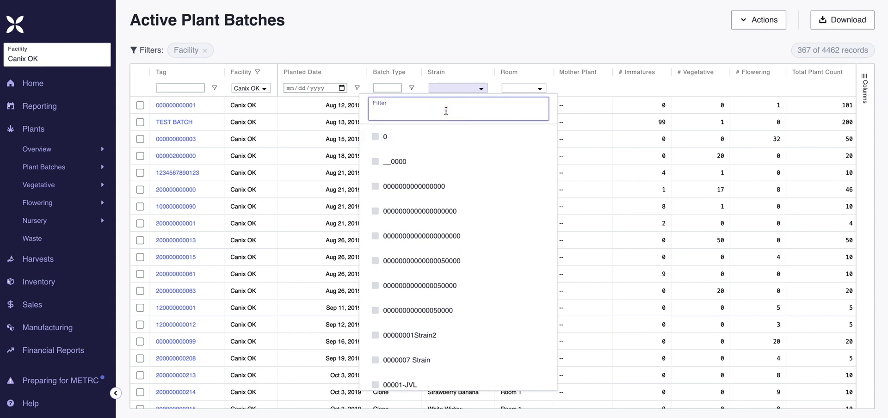
{"action": "type", "text": "Cookie Dough"}
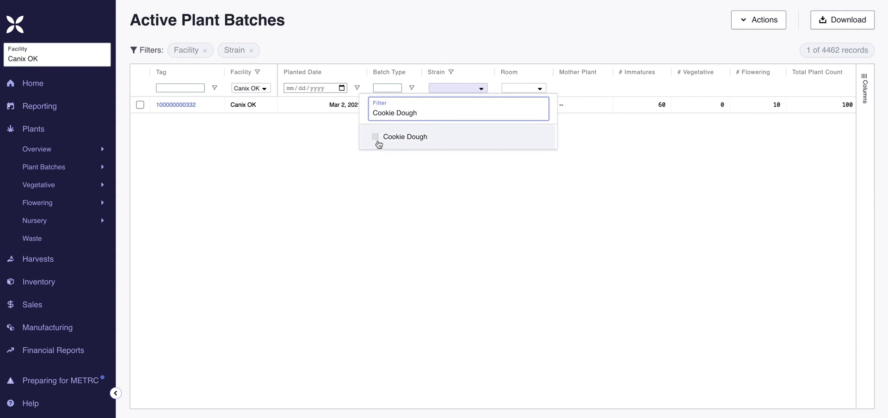
{"action": "left_click", "coordinate": [378, 145]}
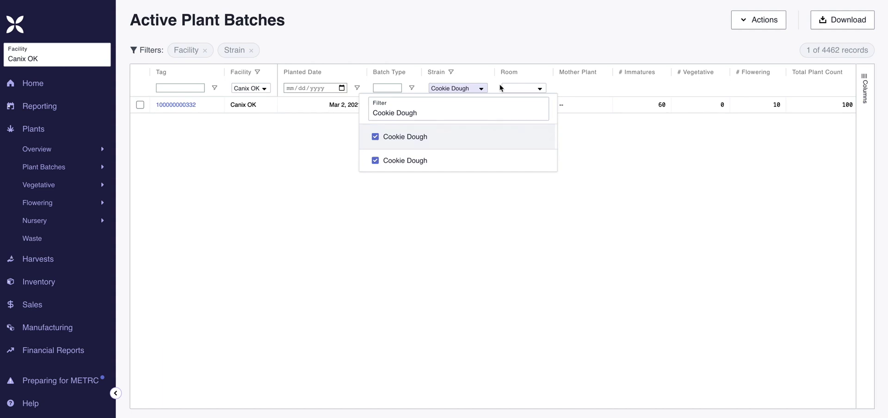
{"action": "left_click", "coordinate": [535, 34]}
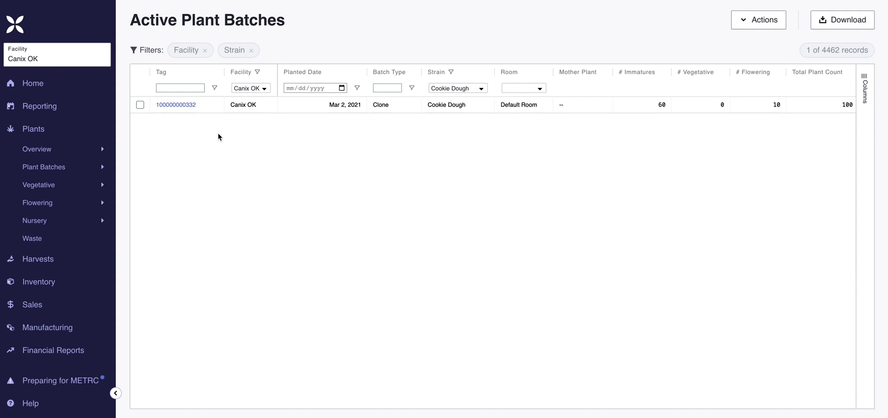
Step: Examine the tagged plants in the Cookie Dough batch's details, closing them and deselecting the batch when done
{"action": "left_click", "coordinate": [181, 105]}
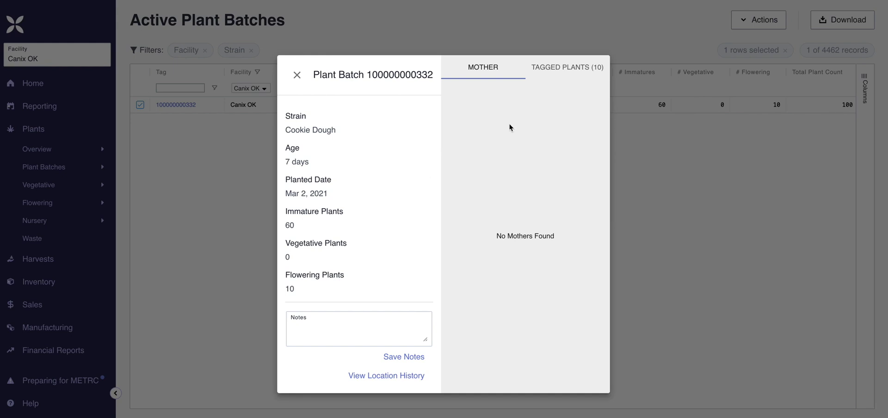
{"action": "left_click", "coordinate": [557, 76]}
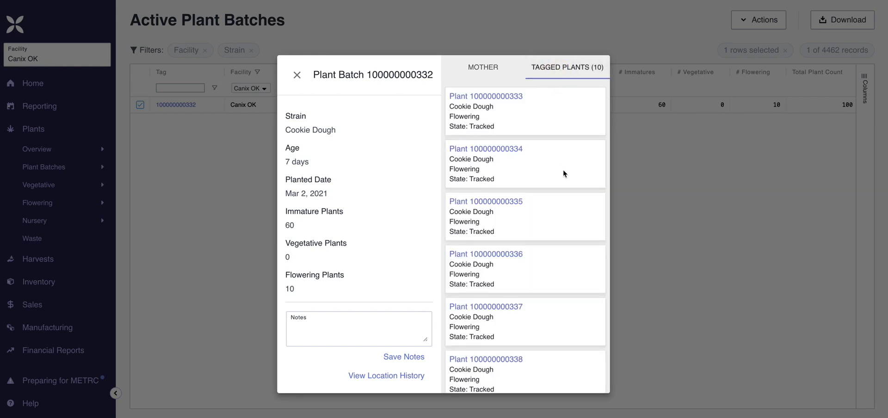
{"action": "scroll", "coordinate": [566, 195], "scroll_direction": "down", "scroll_amount": 5}
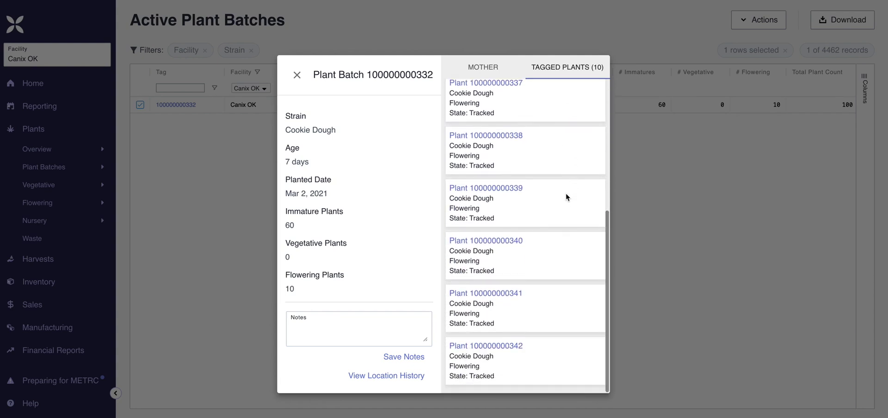
{"action": "scroll", "coordinate": [565, 193], "scroll_direction": "up", "scroll_amount": 5}
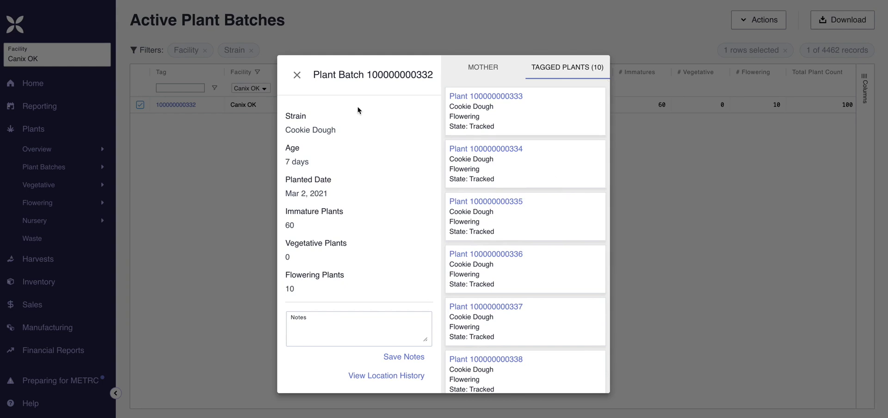
{"action": "left_click", "coordinate": [296, 75]}
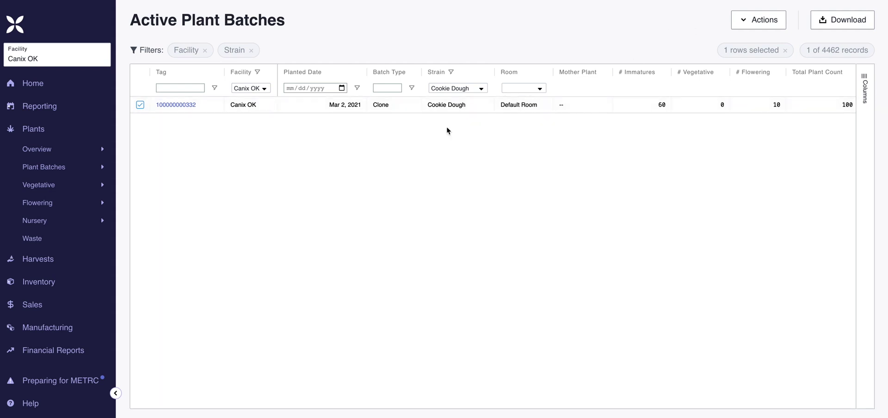
{"action": "left_click", "coordinate": [140, 104]}
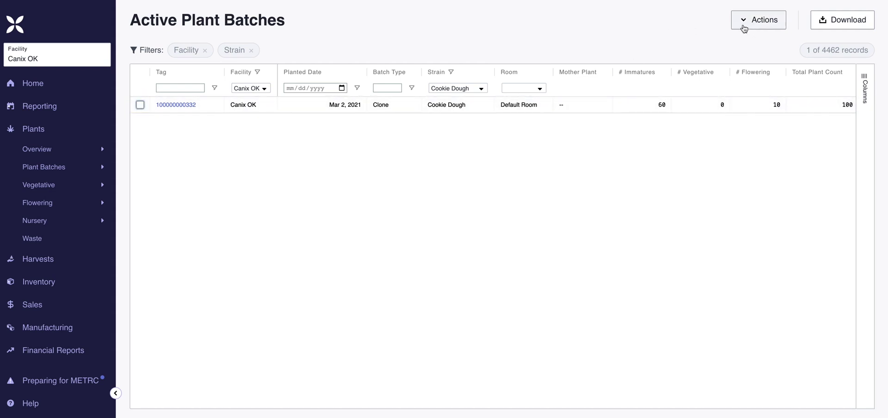
{"action": "left_click", "coordinate": [743, 28]}
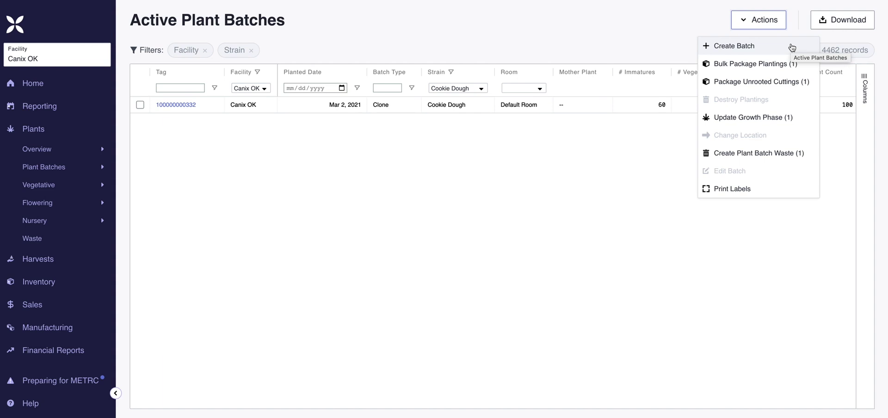
{"action": "left_click", "coordinate": [754, 50]}
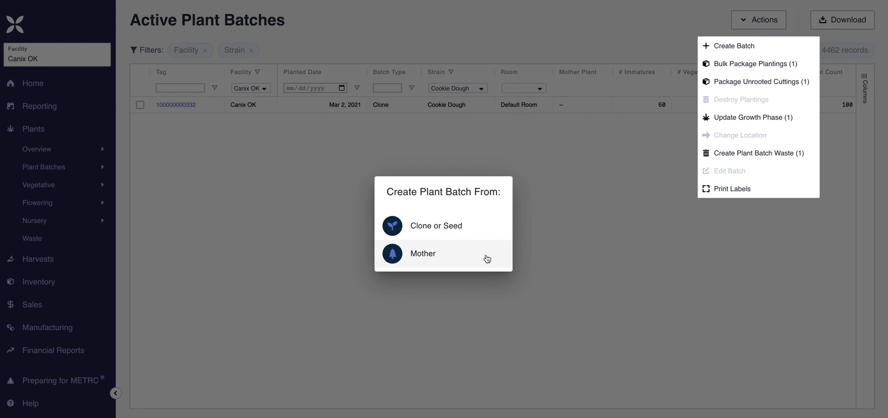
{"action": "left_click", "coordinate": [484, 228]}
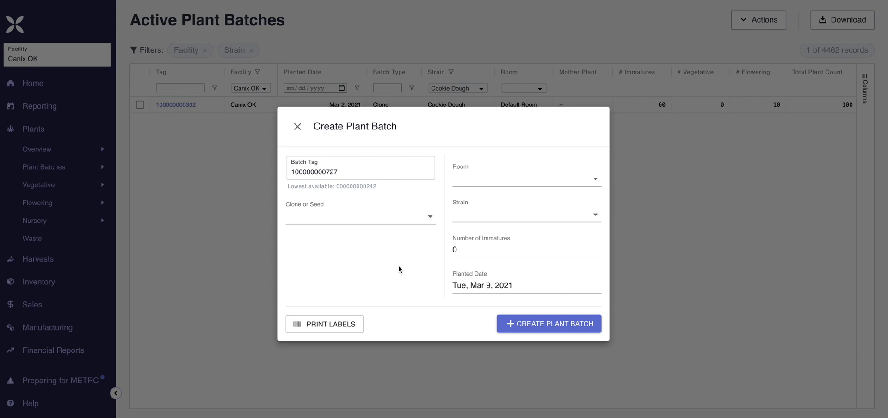
{"action": "left_click", "coordinate": [372, 187]}
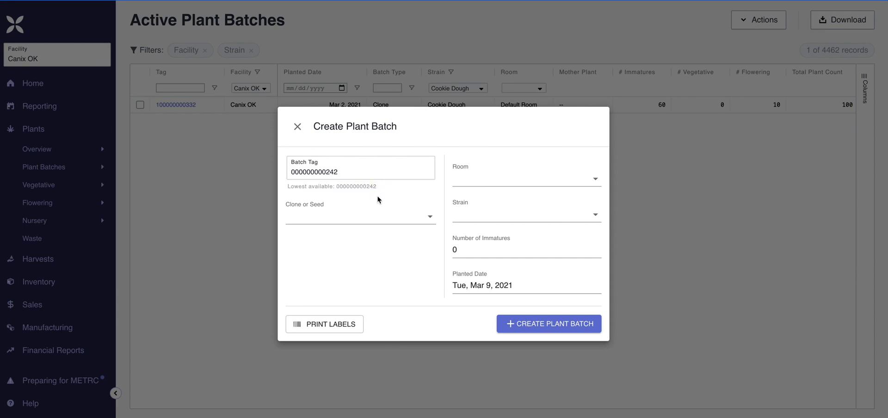
{"action": "left_click", "coordinate": [416, 217]}
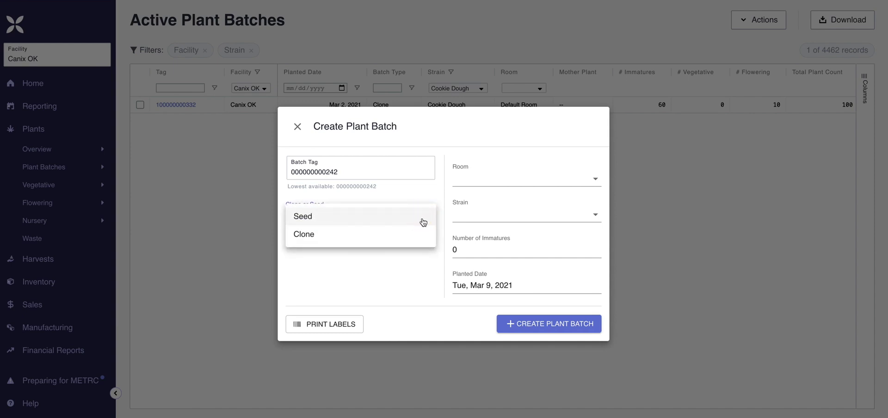
{"action": "left_click", "coordinate": [416, 237]}
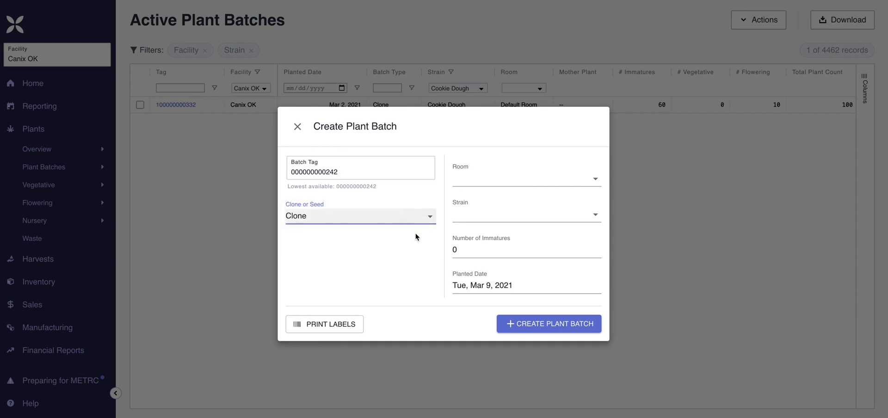
Step: Set the new plant batch's room to Default Room and its strain to Cookie Dough
{"action": "left_click", "coordinate": [527, 179]}
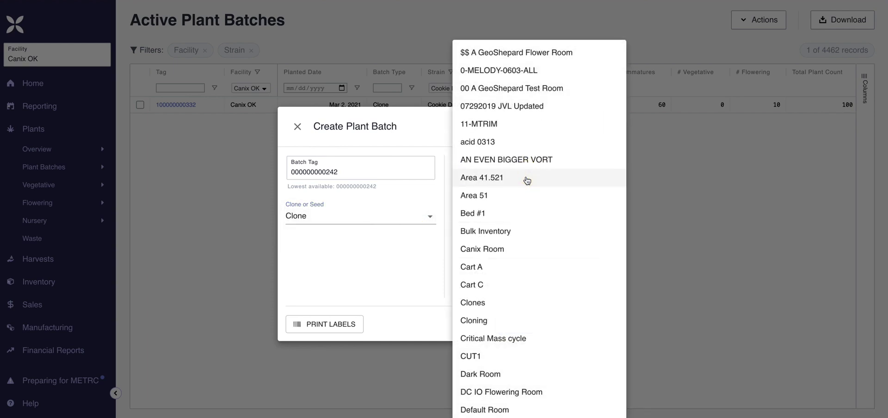
{"action": "scroll", "coordinate": [522, 244], "scroll_direction": "down", "scroll_amount": 3}
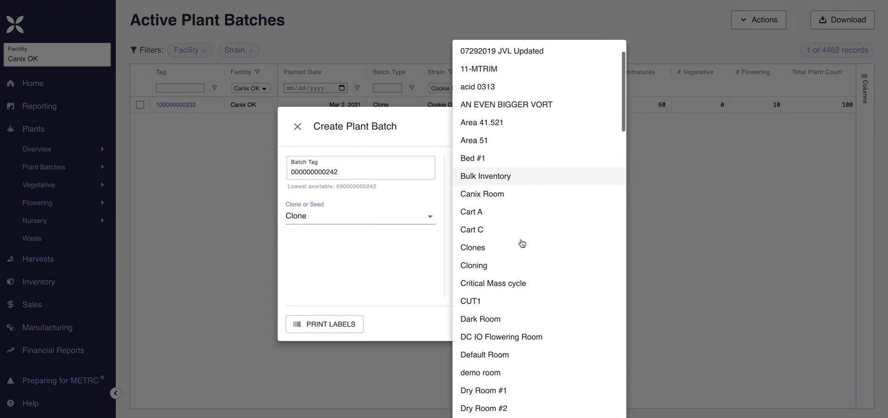
{"action": "scroll", "coordinate": [523, 244], "scroll_direction": "down", "scroll_amount": 15}
{"action": "scroll", "coordinate": [522, 244], "scroll_direction": "up", "scroll_amount": 7}
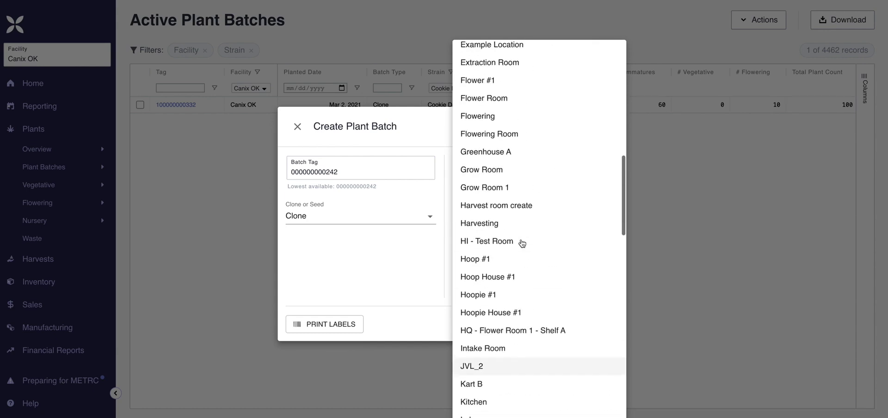
{"action": "scroll", "coordinate": [522, 244], "scroll_direction": "up", "scroll_amount": 6}
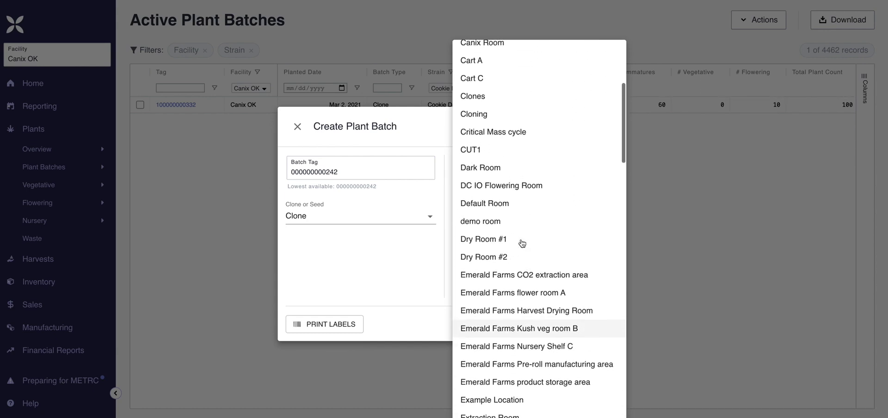
{"action": "left_click", "coordinate": [529, 210]}
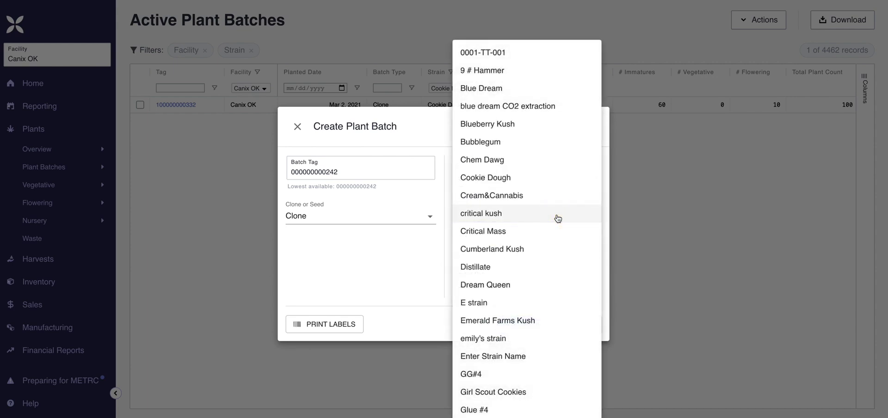
{"action": "left_click", "coordinate": [549, 183]}
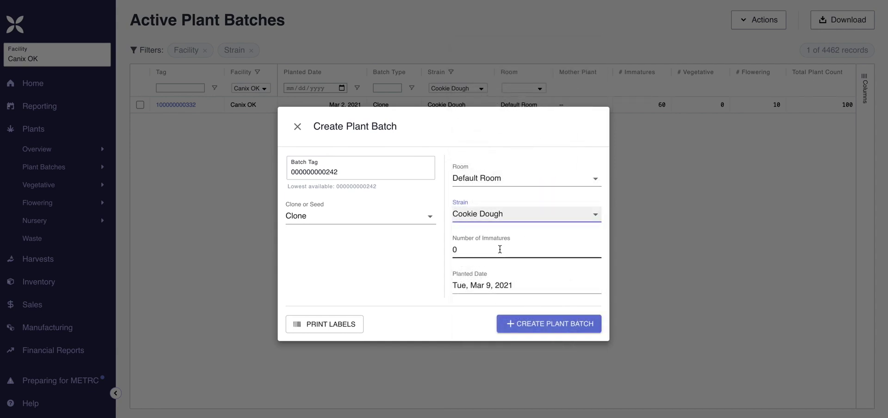
Step: Set 100 immatures and the planted date Mar 5, 2021, and create the plant batch
{"action": "left_click", "coordinate": [500, 249]}
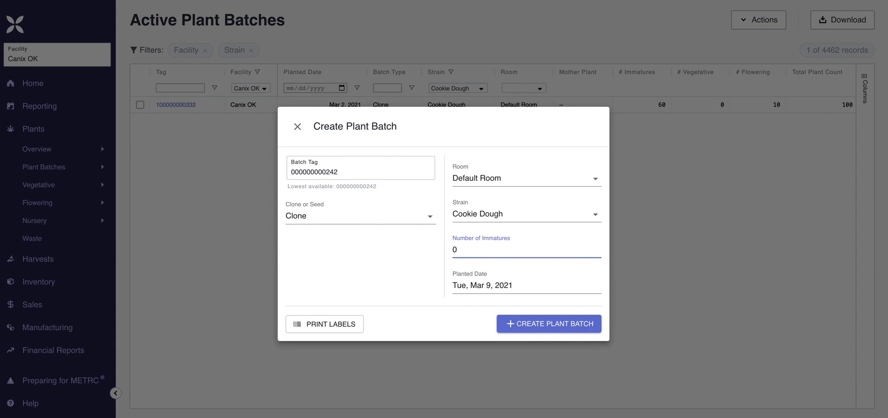
{"action": "type", "text": "100"}
{"action": "left_click", "coordinate": [525, 287]}
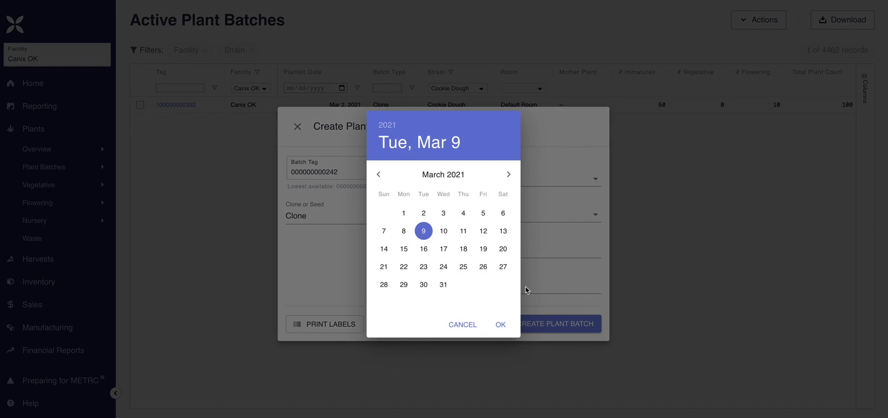
{"action": "left_click", "coordinate": [483, 213]}
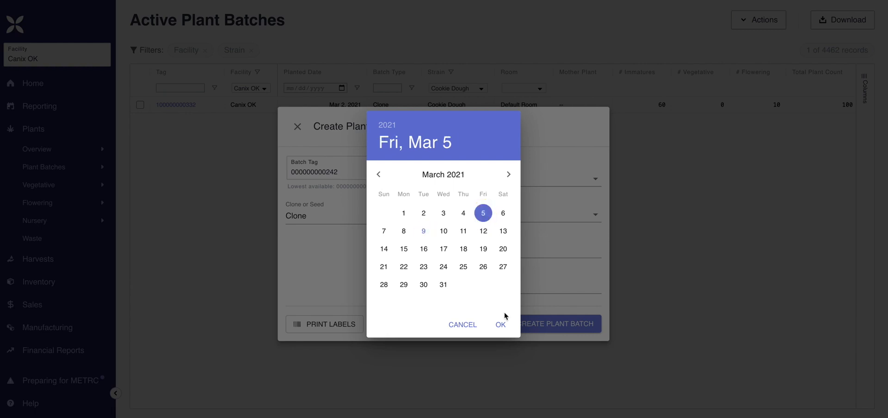
{"action": "left_click", "coordinate": [502, 326]}
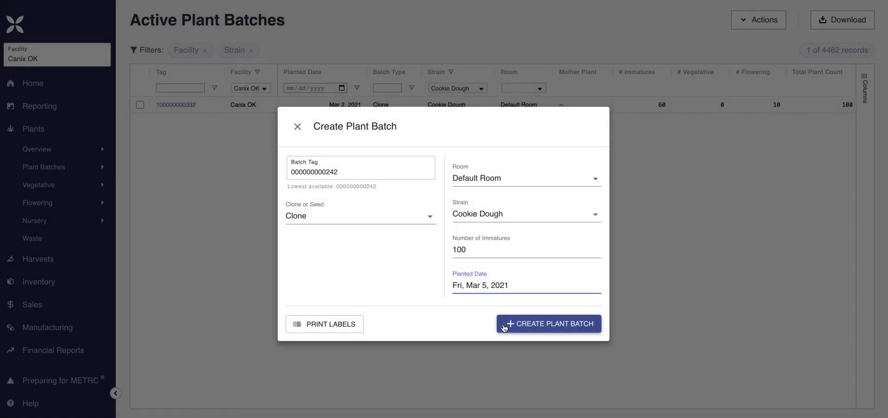
{"action": "left_click", "coordinate": [582, 330]}
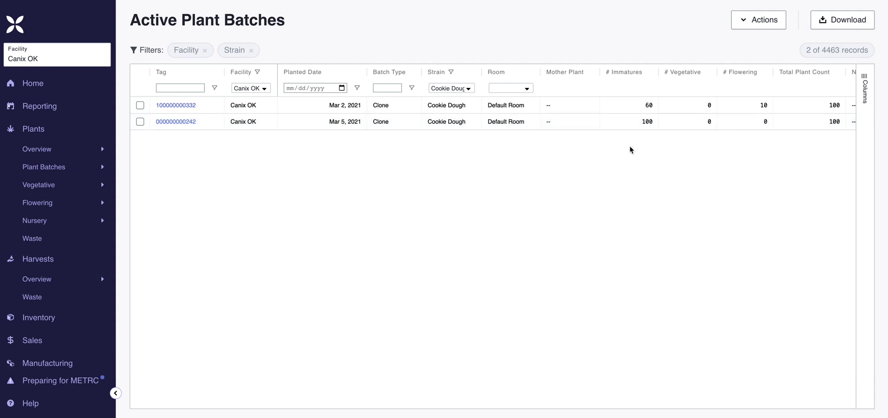
{"action": "left_click", "coordinate": [140, 122]}
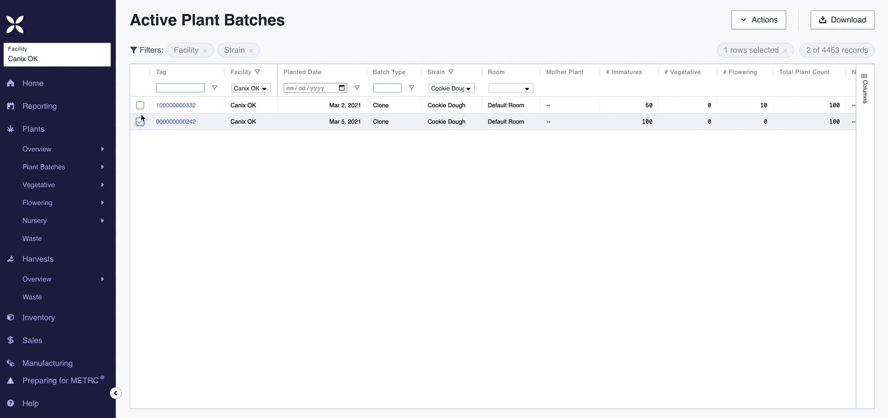
{"action": "left_click", "coordinate": [140, 106]}
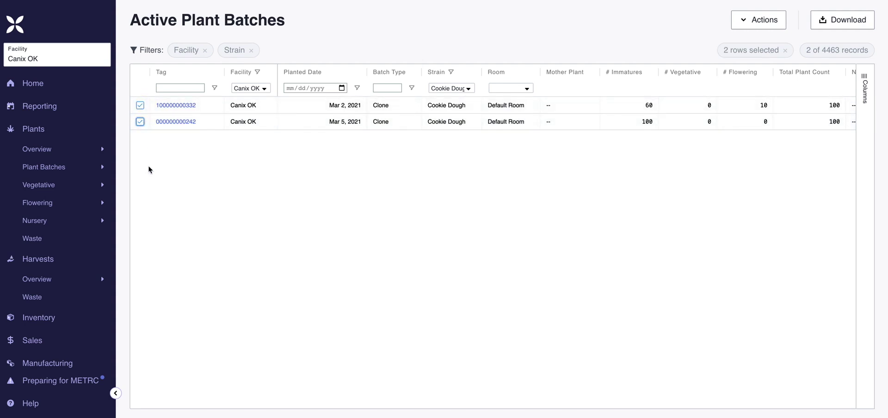
{"action": "left_click", "coordinate": [140, 106]}
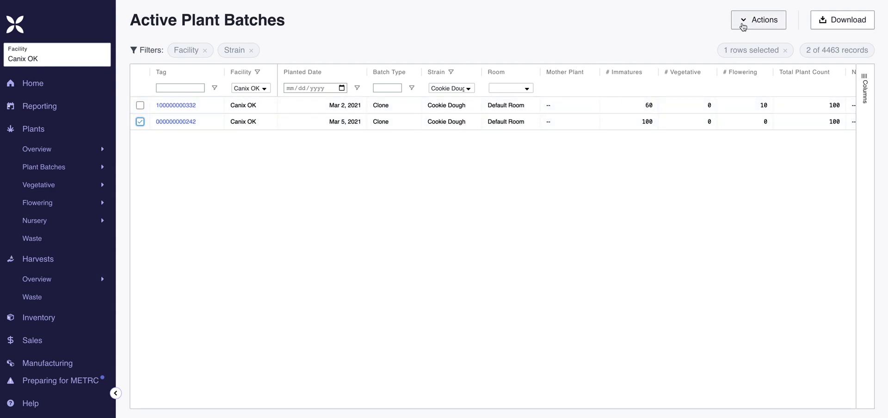
{"action": "left_click", "coordinate": [742, 24]}
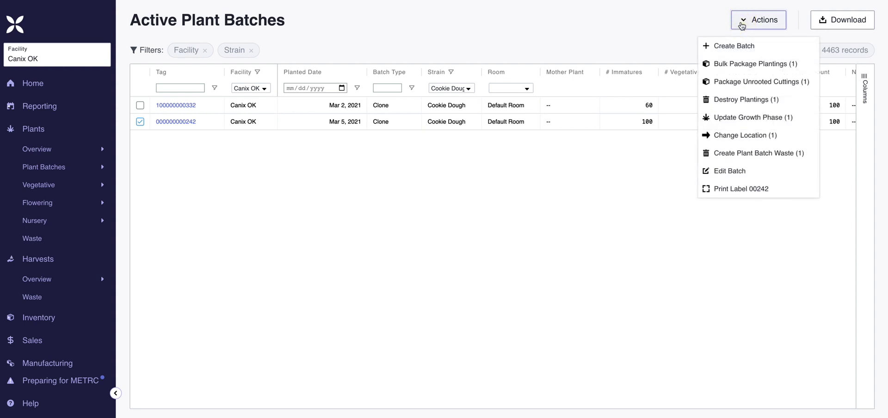
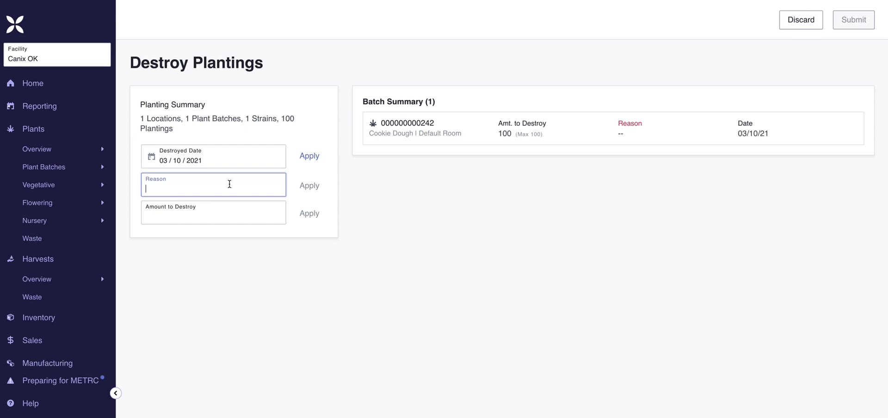
{"action": "type", "text": "Disease"}
{"action": "left_click", "coordinate": [235, 218]}
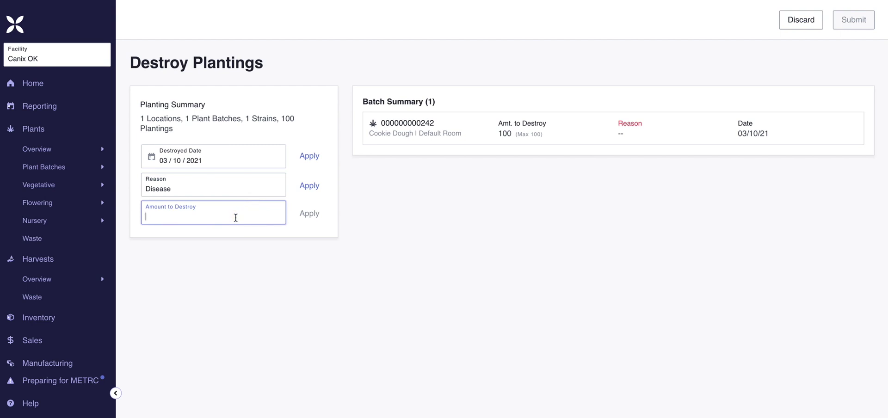
{"action": "type", "text": "20"}
{"action": "left_click", "coordinate": [323, 161]}
{"action": "left_click", "coordinate": [322, 187]}
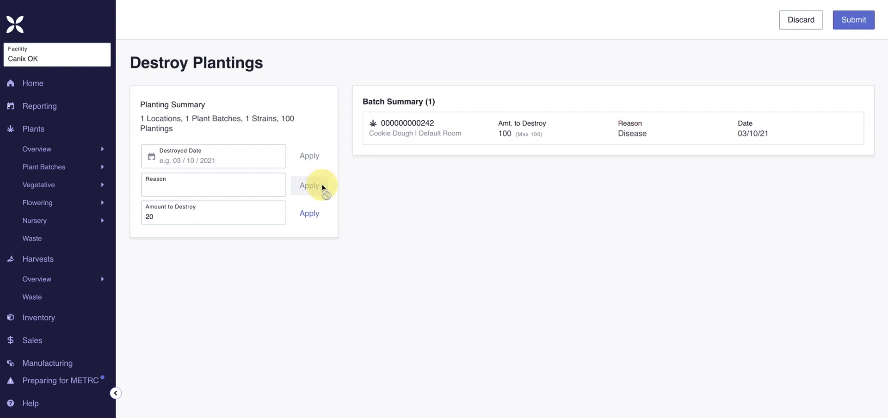
{"action": "left_click", "coordinate": [323, 214]}
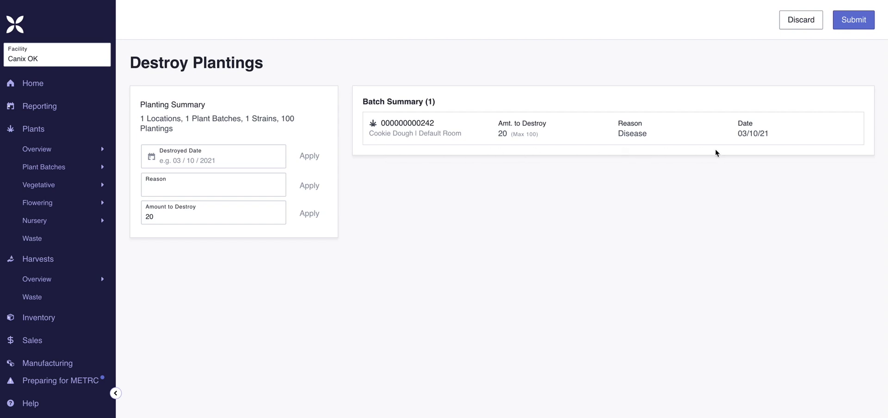
{"action": "left_click", "coordinate": [630, 134]}
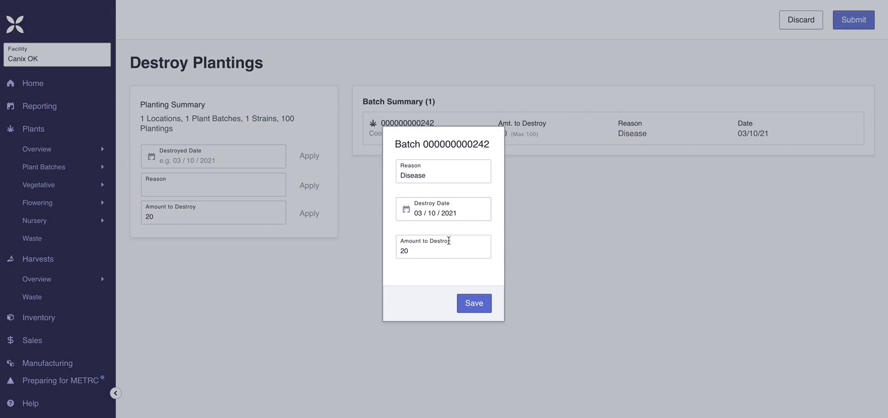
{"action": "double_click", "coordinate": [433, 253]}
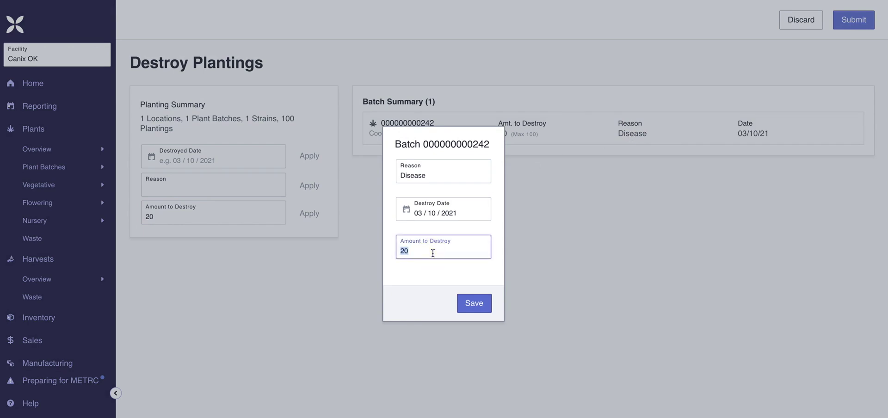
{"action": "type", "text": "30"}
{"action": "left_click", "coordinate": [475, 304]}
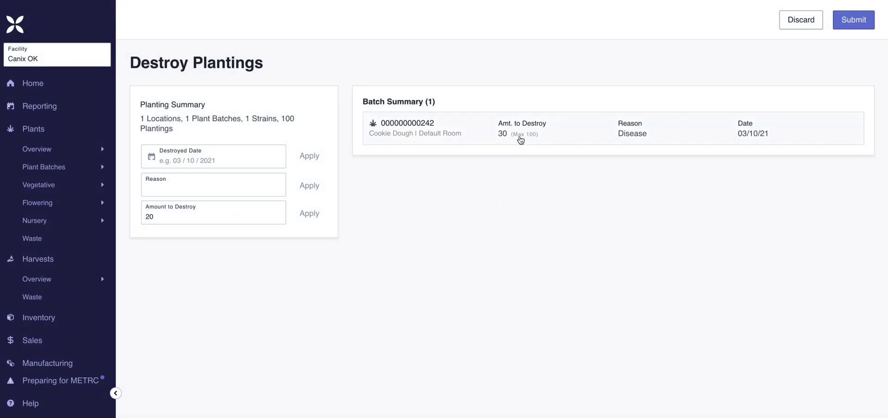
Step: Set the batch's amount to destroy to 20 in its summary entry and submit the destruction
{"action": "left_click", "coordinate": [517, 137]}
{"action": "double_click", "coordinate": [448, 254]}
{"action": "type", "text": "20"}
{"action": "left_click", "coordinate": [484, 305]}
{"action": "left_click", "coordinate": [850, 31]}
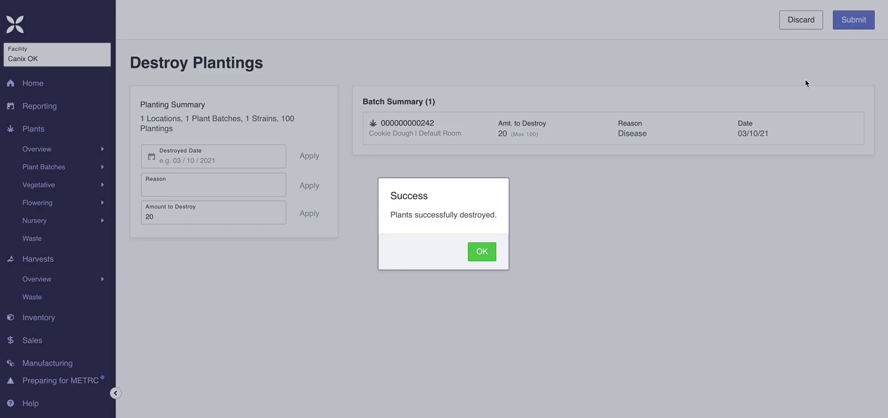
{"action": "left_click", "coordinate": [481, 252]}
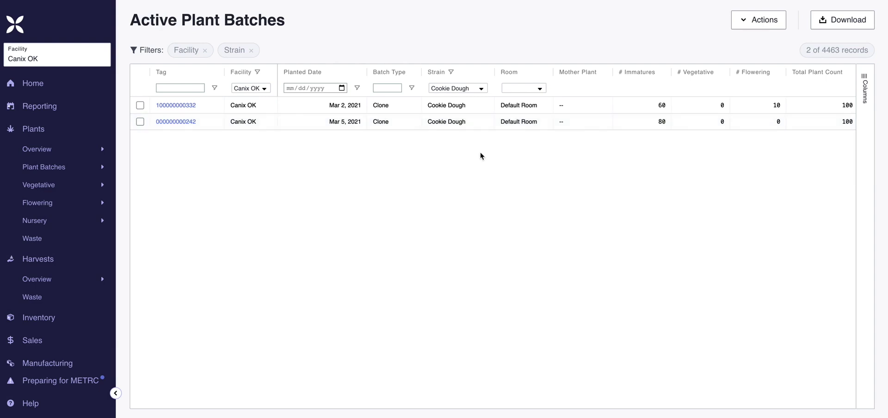
{"action": "left_click", "coordinate": [141, 122]}
{"action": "left_click", "coordinate": [752, 23]}
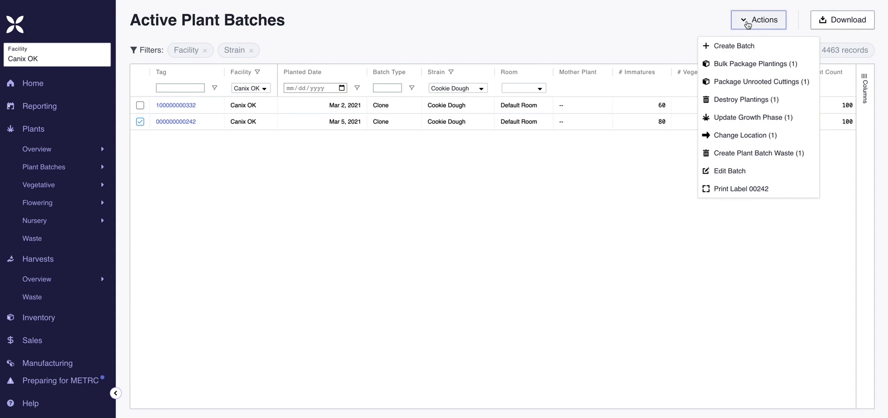
{"action": "left_click", "coordinate": [794, 138]}
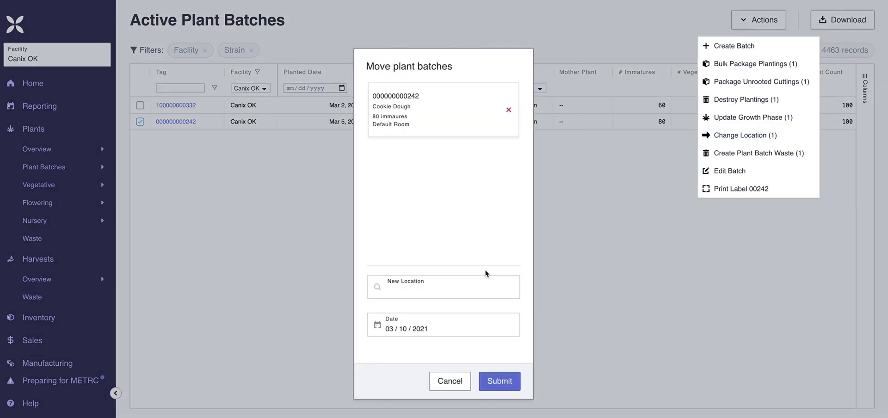
{"action": "left_click", "coordinate": [481, 289]}
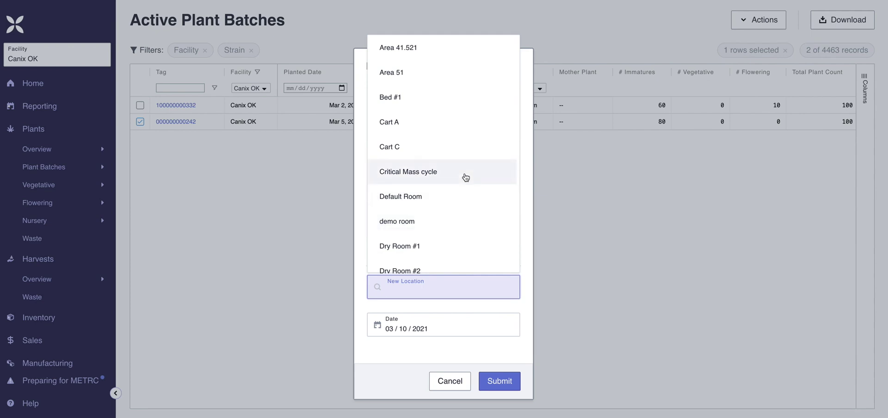
{"action": "left_click", "coordinate": [439, 74]}
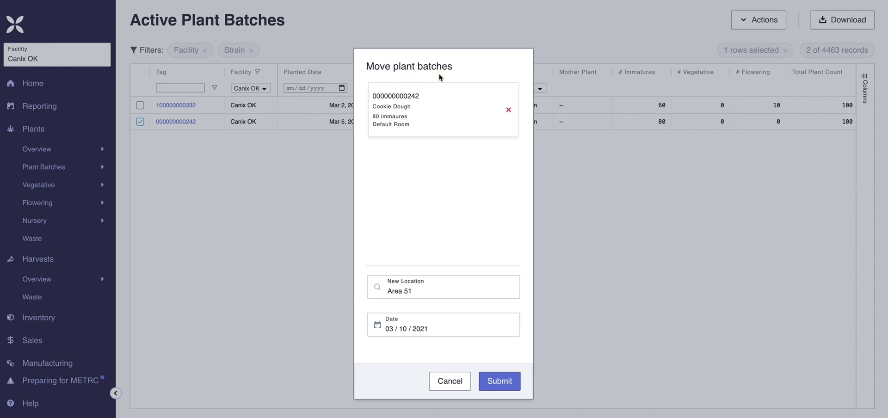
{"action": "left_click", "coordinate": [507, 384]}
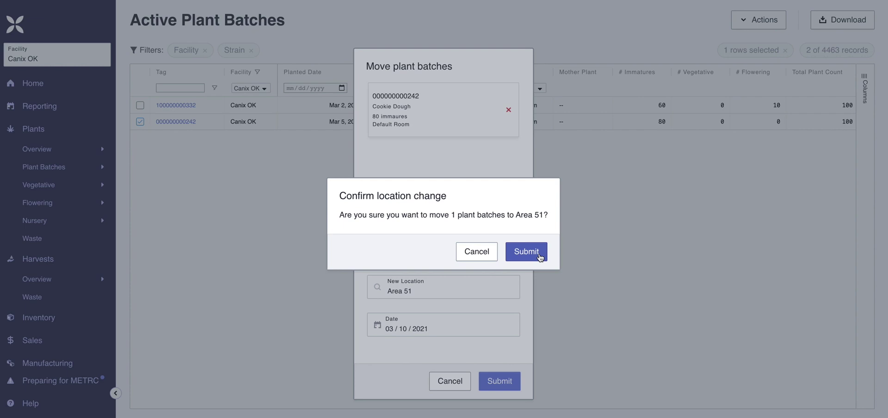
{"action": "left_click", "coordinate": [479, 252]}
{"action": "left_click", "coordinate": [457, 381]}
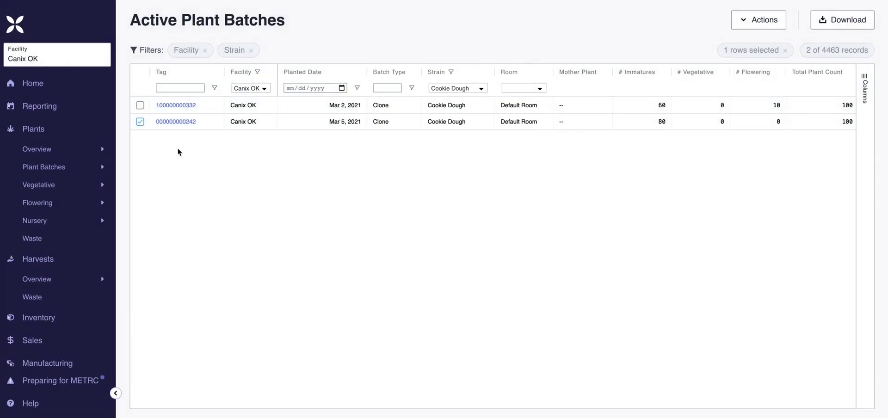
Step: Move both Cookie Dough plant batches to Area 51, dated 03/10/2021, and confirm the location change
{"action": "left_click", "coordinate": [140, 104]}
{"action": "left_click", "coordinate": [781, 20]}
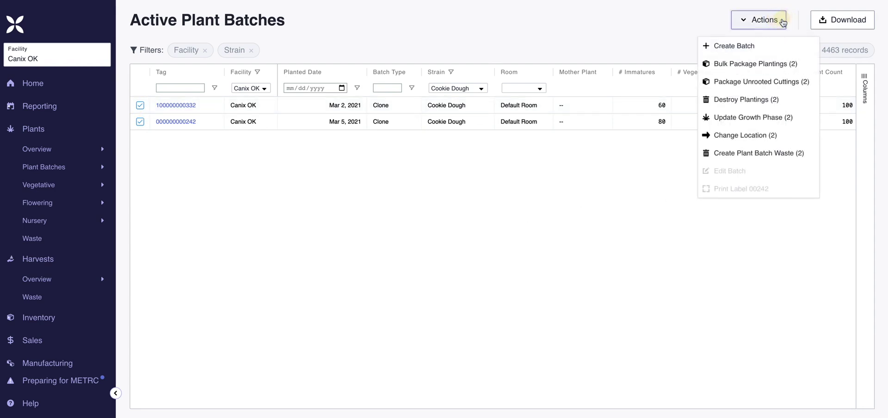
{"action": "left_click", "coordinate": [786, 143]}
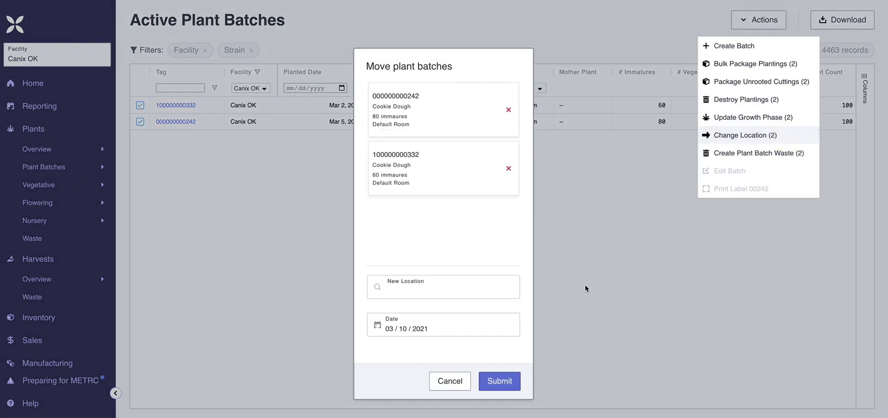
{"action": "left_click", "coordinate": [488, 290]}
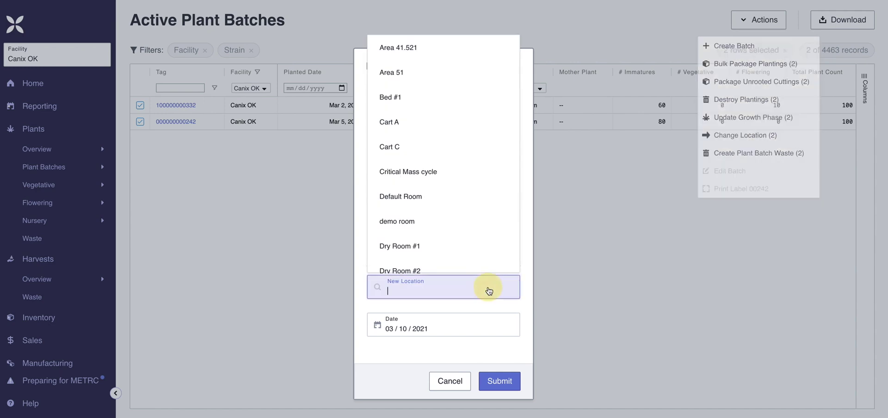
{"action": "left_click", "coordinate": [449, 74]}
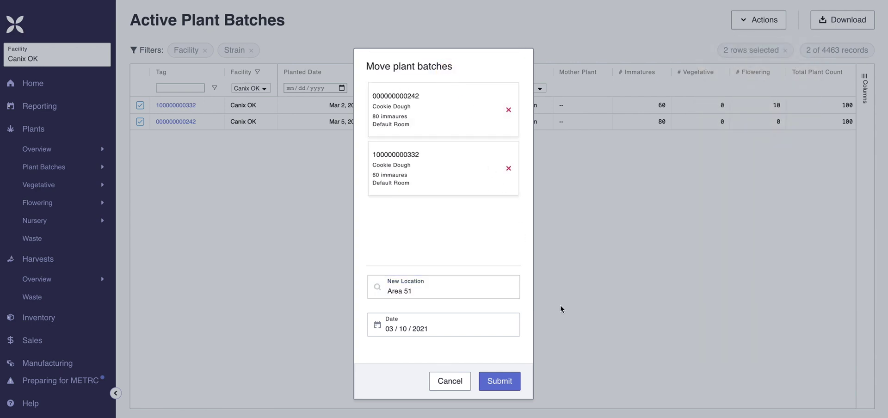
{"action": "left_click", "coordinate": [511, 380]}
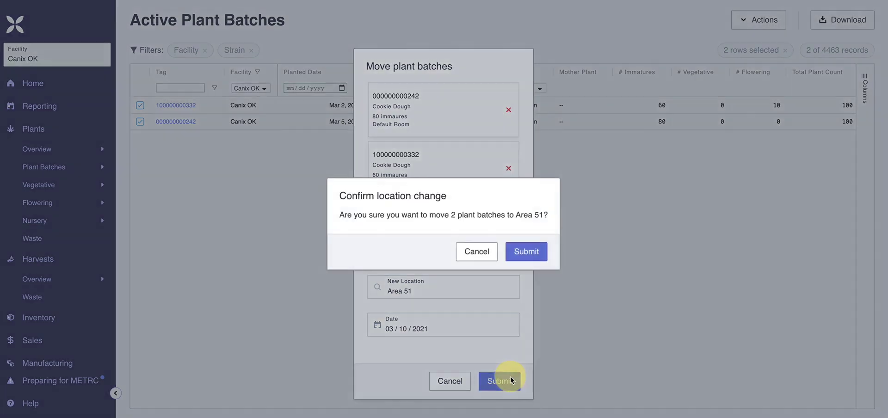
{"action": "left_click", "coordinate": [538, 261]}
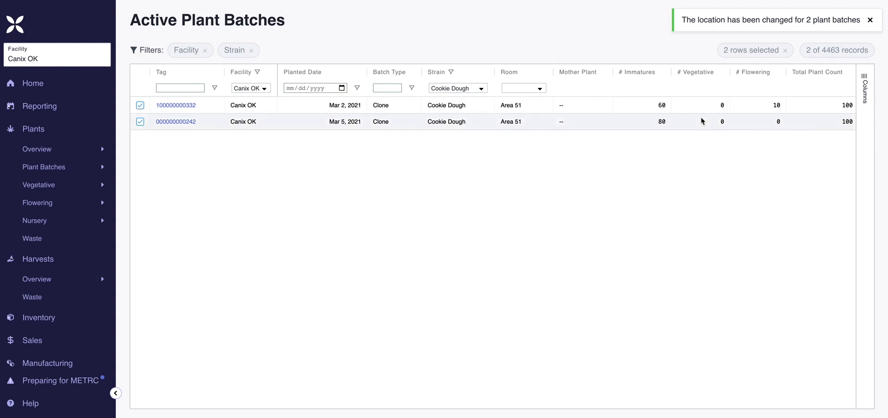
{"action": "left_click", "coordinate": [869, 20]}
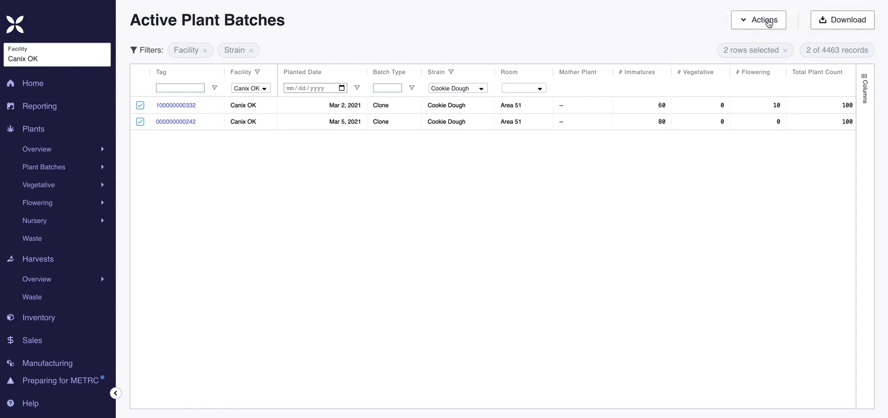
{"action": "left_click", "coordinate": [140, 105]}
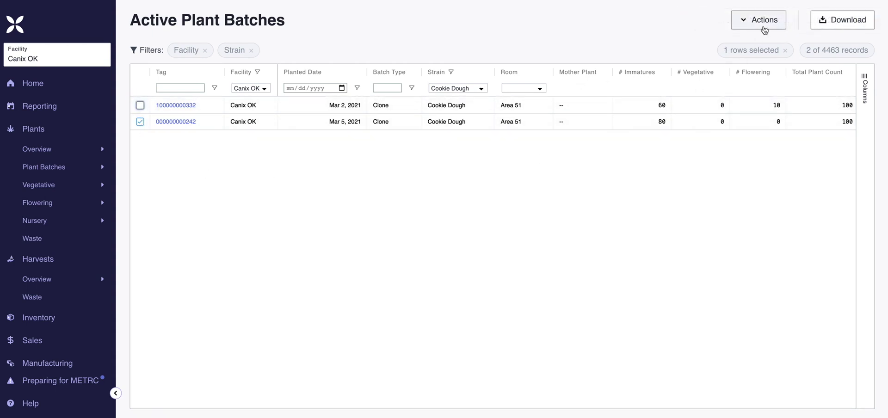
{"action": "left_click", "coordinate": [779, 27]}
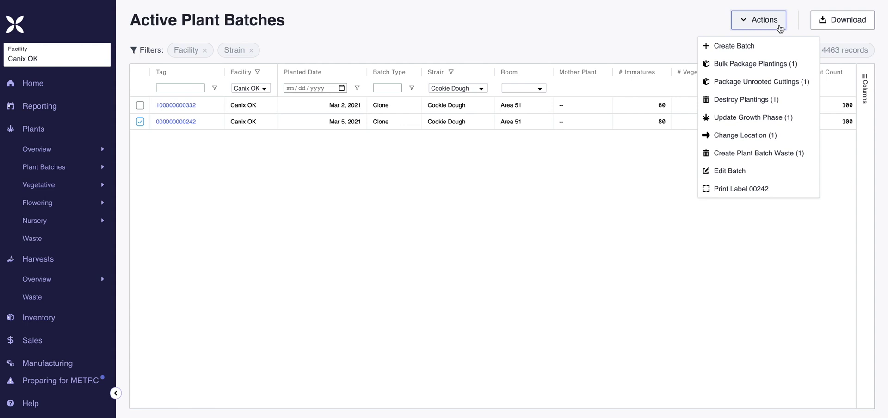
{"action": "left_click", "coordinate": [790, 118]}
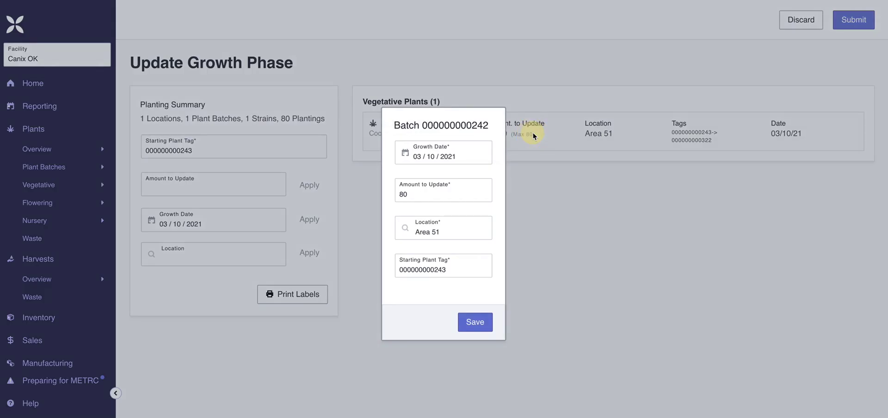
{"action": "left_click", "coordinate": [532, 135]}
{"action": "left_click", "coordinate": [447, 190]}
{"action": "double_click", "coordinate": [447, 190]}
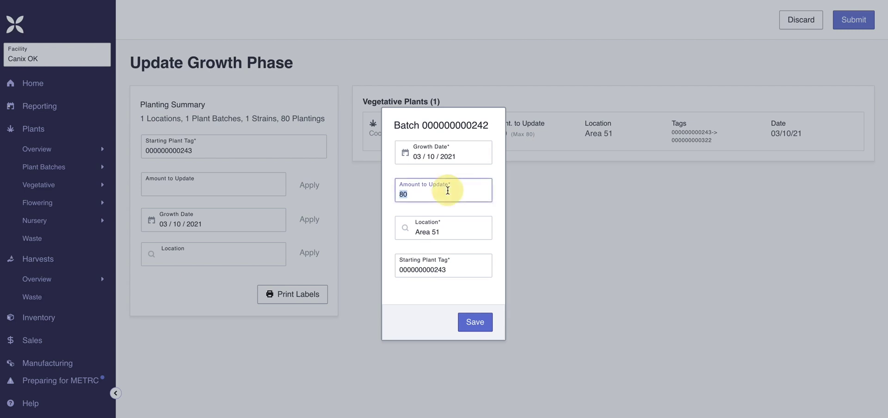
{"action": "type", "text": "10"}
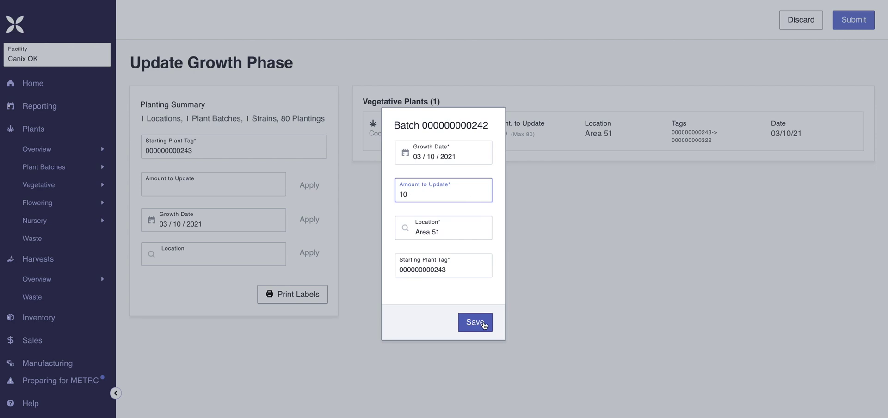
Step: Save the batch's update entry with Grow Room as its location, and submit the growth phase update
{"action": "left_click", "coordinate": [476, 233]}
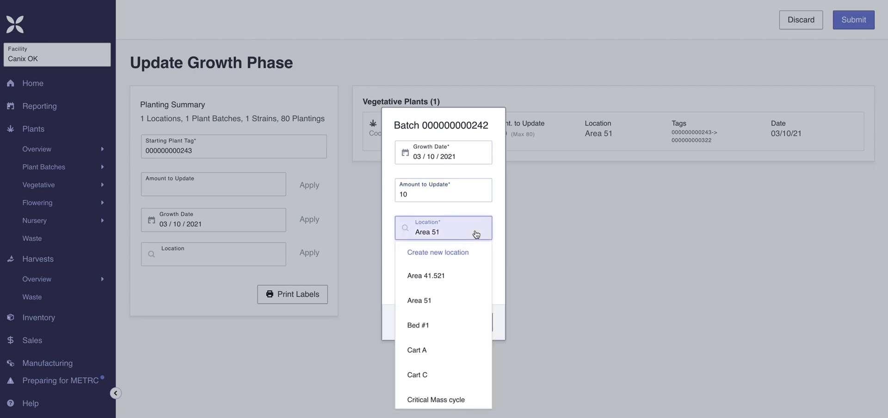
{"action": "scroll", "coordinate": [460, 339], "scroll_direction": "down", "scroll_amount": 8}
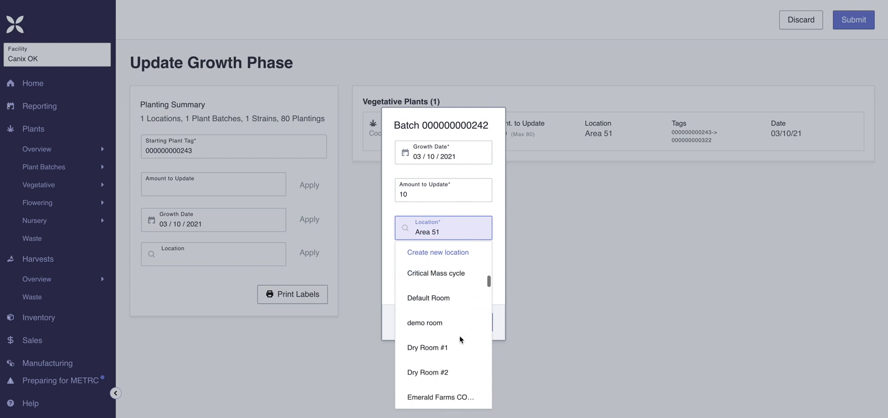
{"action": "scroll", "coordinate": [459, 334], "scroll_direction": "down", "scroll_amount": 3}
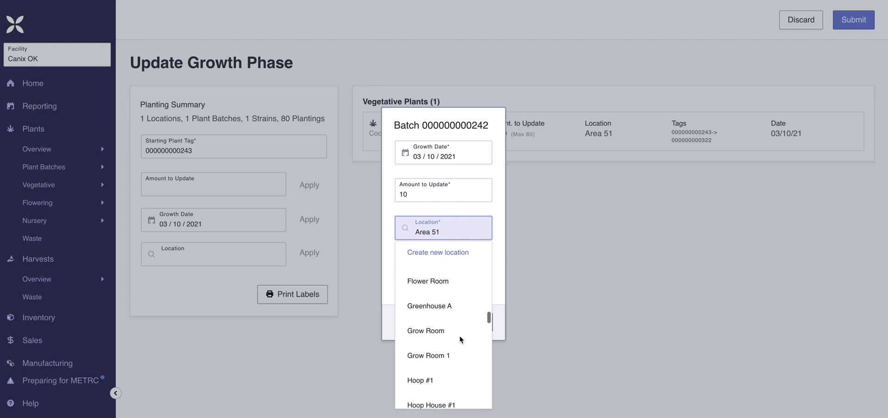
{"action": "left_click", "coordinate": [453, 333]}
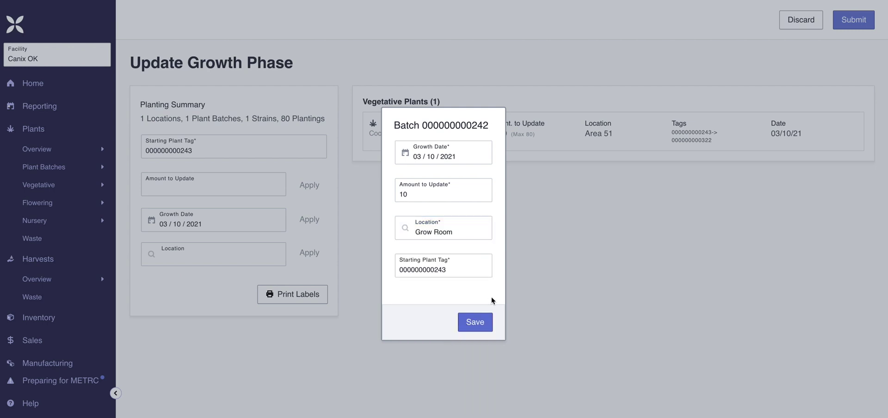
{"action": "left_click", "coordinate": [485, 330]}
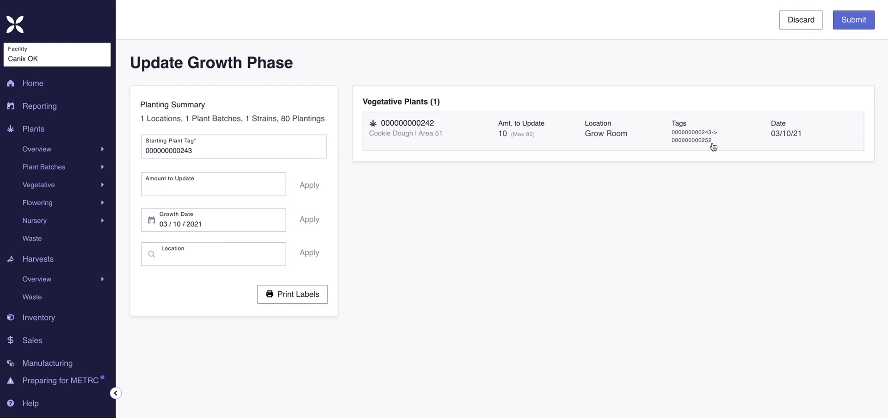
{"action": "key", "text": "Tab"}
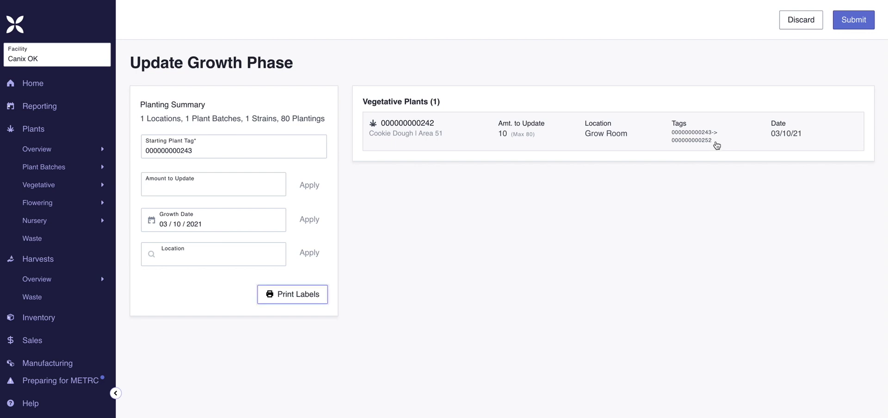
{"action": "left_click", "coordinate": [845, 25]}
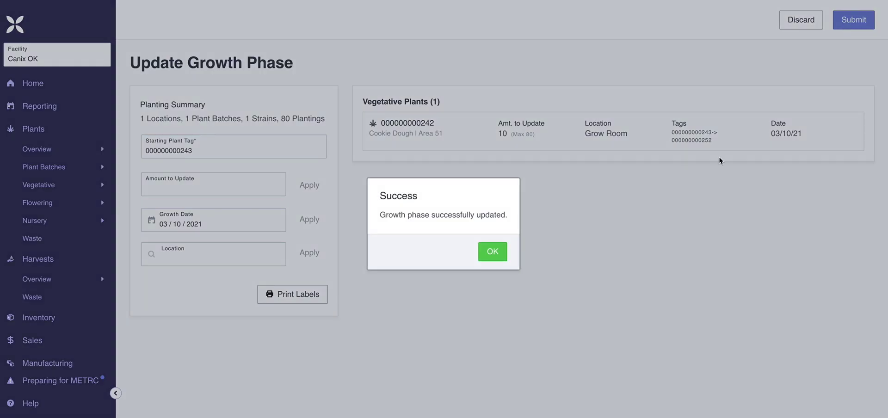
{"action": "left_click", "coordinate": [502, 261]}
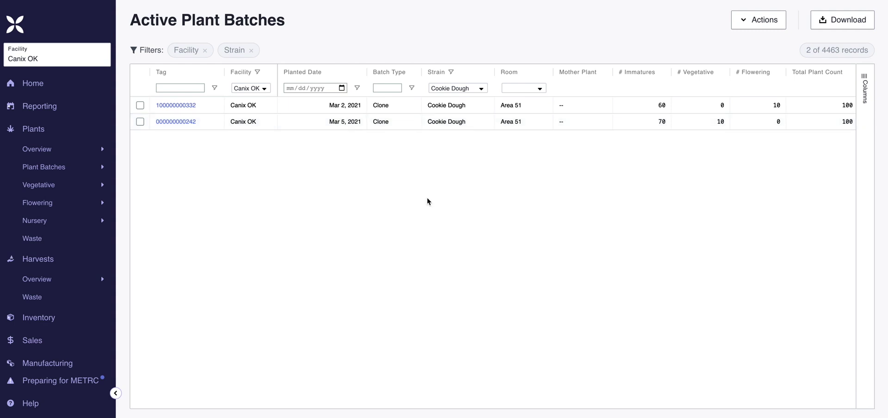
{"action": "left_click", "coordinate": [140, 123]}
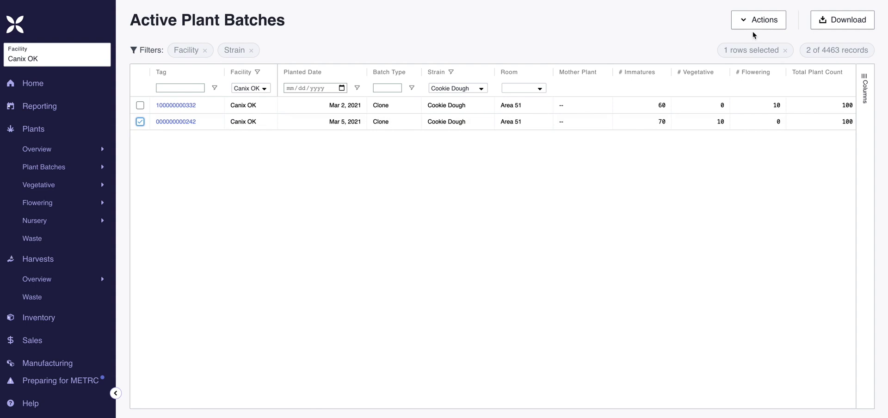
{"action": "left_click", "coordinate": [785, 26]}
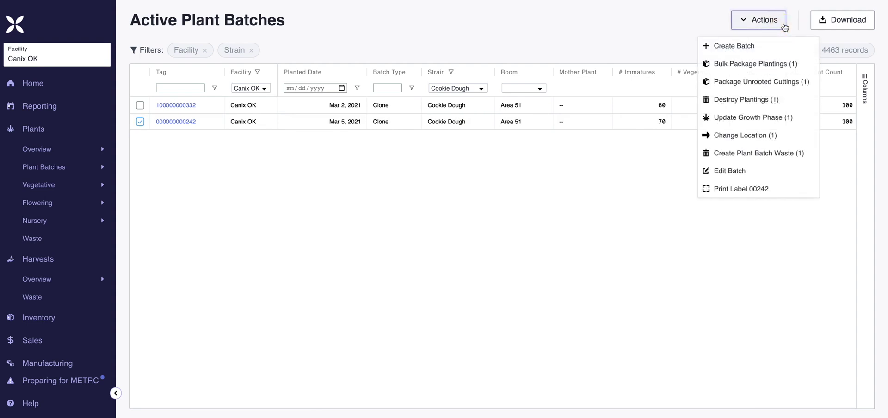
{"action": "left_click", "coordinate": [807, 157]}
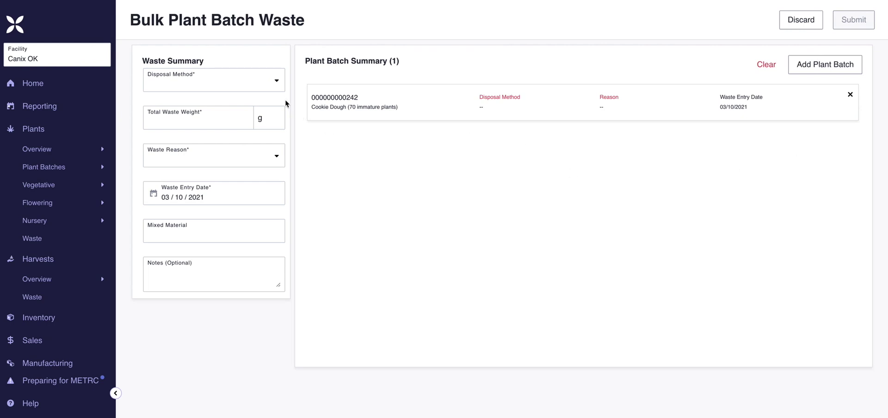
{"action": "left_click", "coordinate": [485, 110]}
{"action": "left_click", "coordinate": [280, 88]}
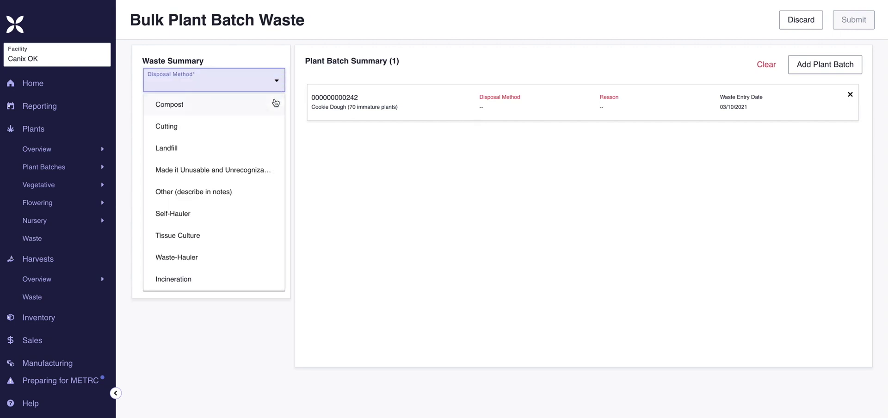
{"action": "left_click", "coordinate": [256, 134]}
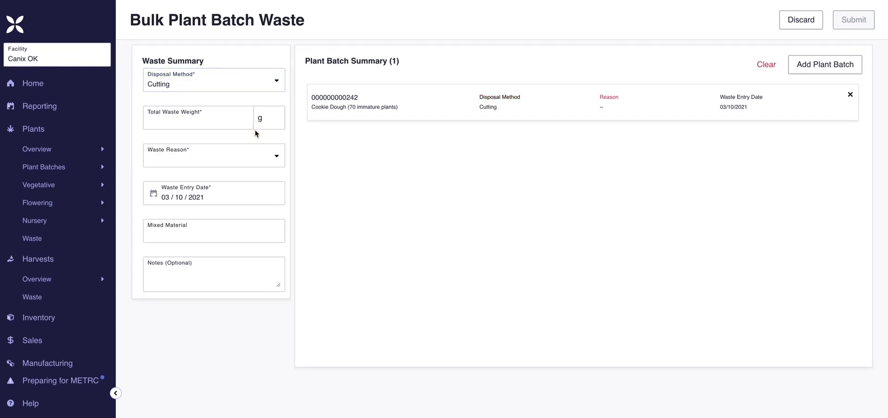
Step: Set the total waste weight to 100 g and the waste reason to Failure to Thrive
{"action": "left_click", "coordinate": [222, 121]}
{"action": "left_click", "coordinate": [268, 124]}
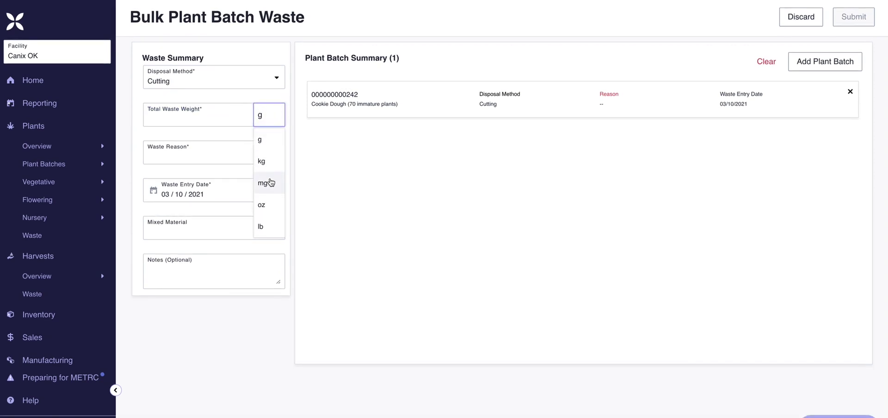
{"action": "left_click", "coordinate": [217, 120]}
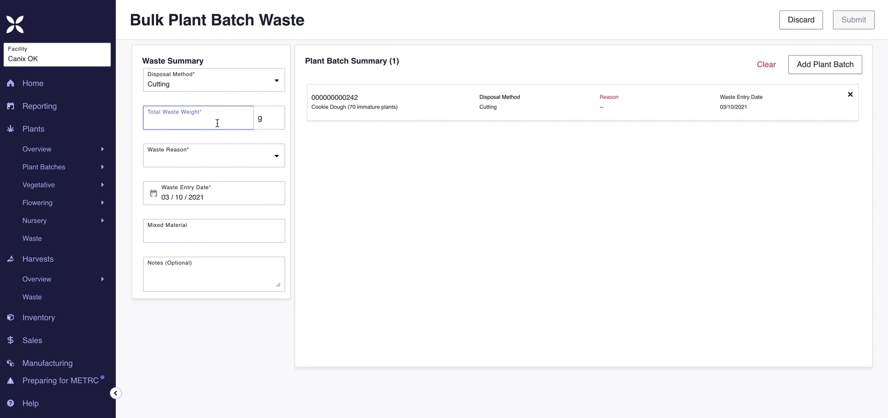
{"action": "type", "text": "100"}
{"action": "left_click", "coordinate": [277, 165]}
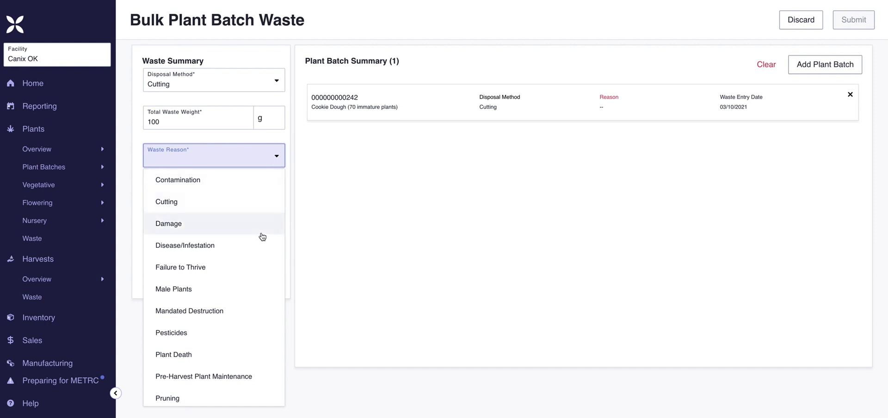
{"action": "scroll", "coordinate": [260, 236], "scroll_direction": "down", "scroll_amount": 1}
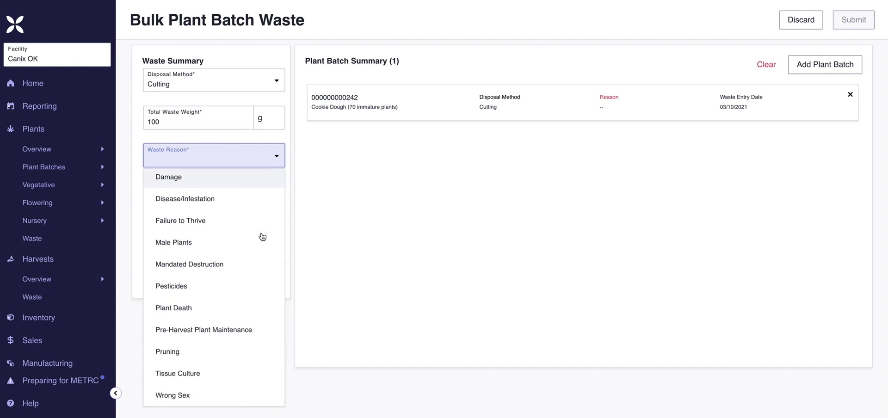
{"action": "scroll", "coordinate": [262, 236], "scroll_direction": "up", "scroll_amount": 1}
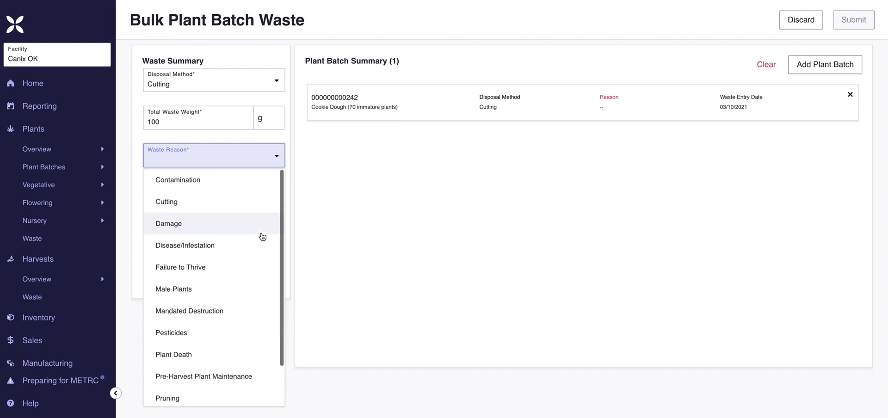
{"action": "left_click", "coordinate": [242, 272]}
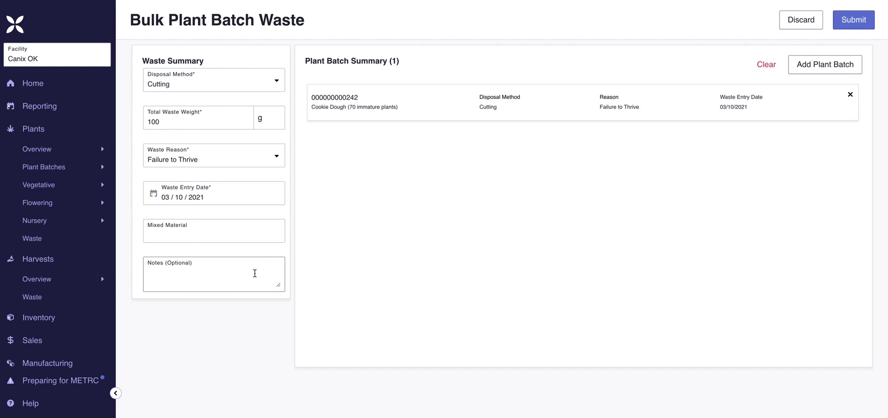
Step: Set the waste entry date to 03/19/2021
{"action": "left_click", "coordinate": [250, 196]}
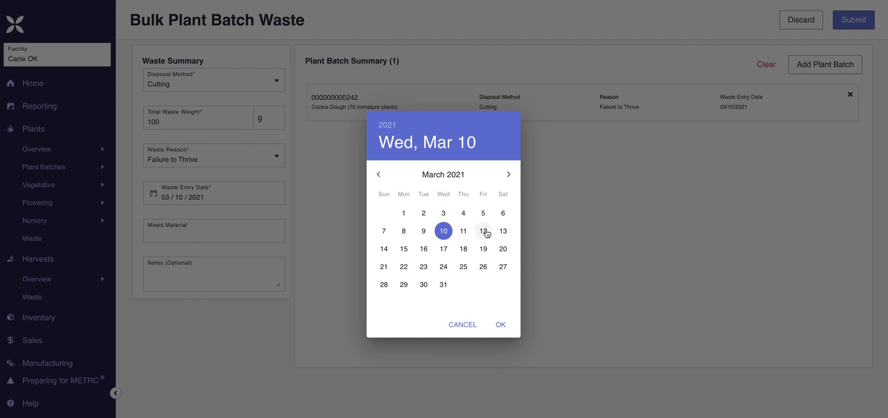
{"action": "left_click", "coordinate": [484, 250]}
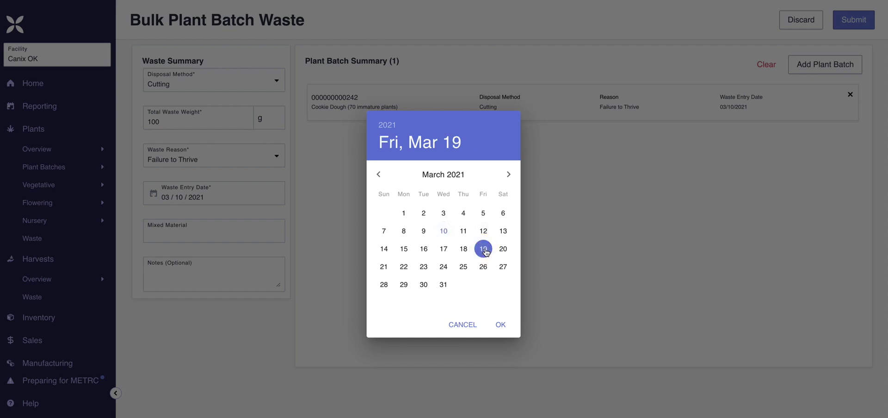
{"action": "left_click", "coordinate": [501, 325]}
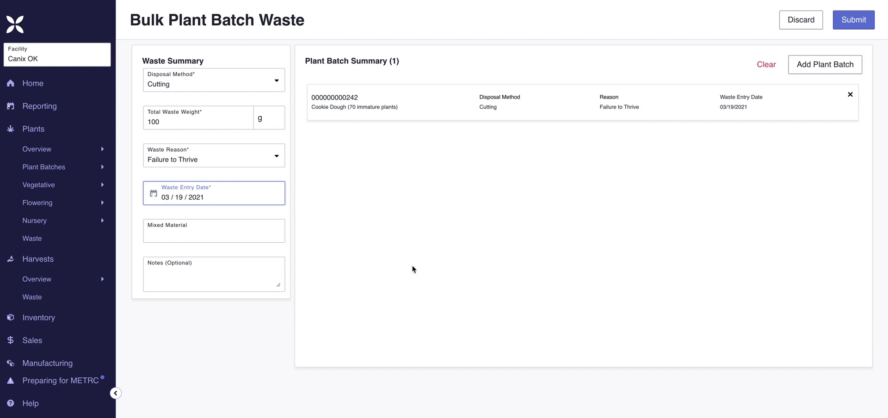
{"action": "left_click", "coordinate": [842, 68]}
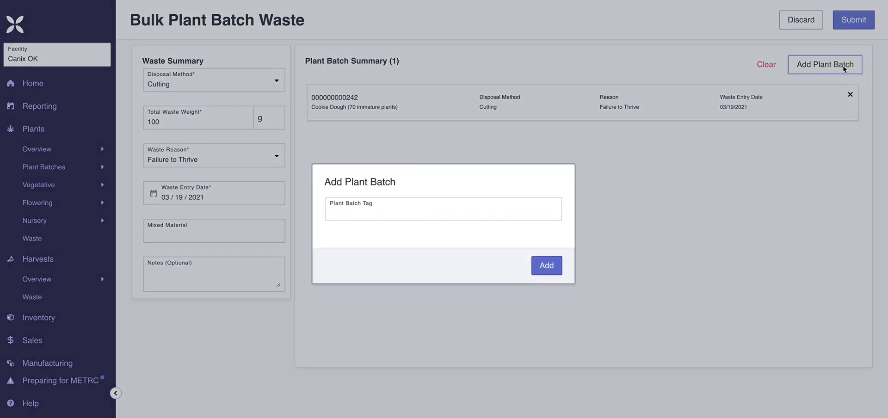
{"action": "left_click", "coordinate": [547, 219]}
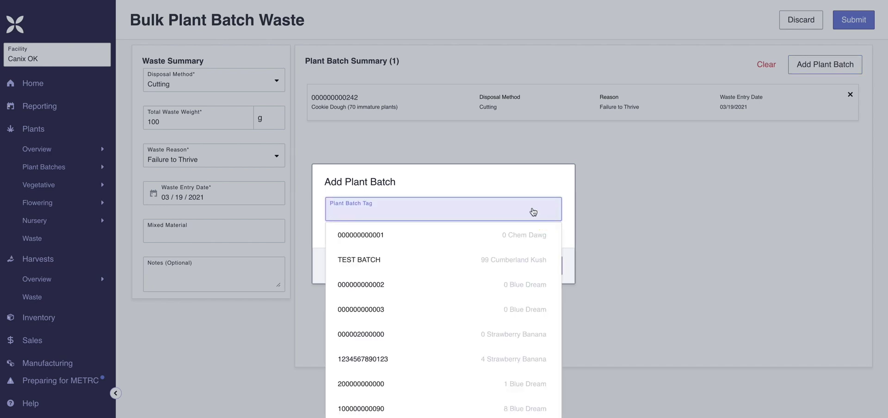
{"action": "scroll", "coordinate": [502, 310], "scroll_direction": "down", "scroll_amount": 5}
{"action": "scroll", "coordinate": [501, 313], "scroll_direction": "down", "scroll_amount": 5}
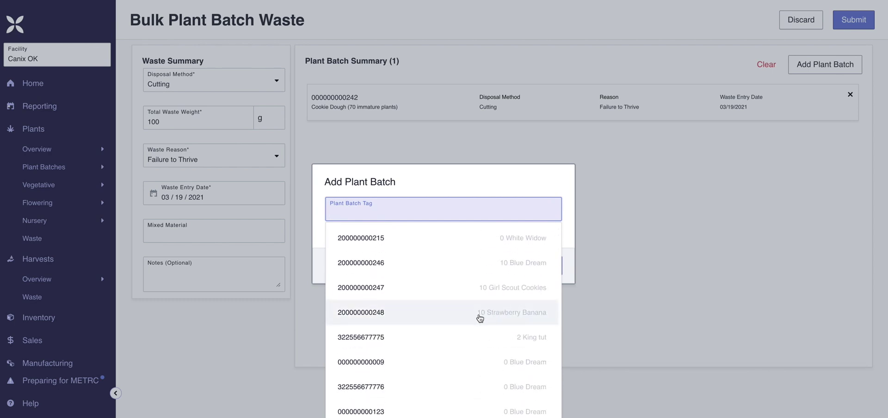
{"action": "left_click", "coordinate": [479, 317]}
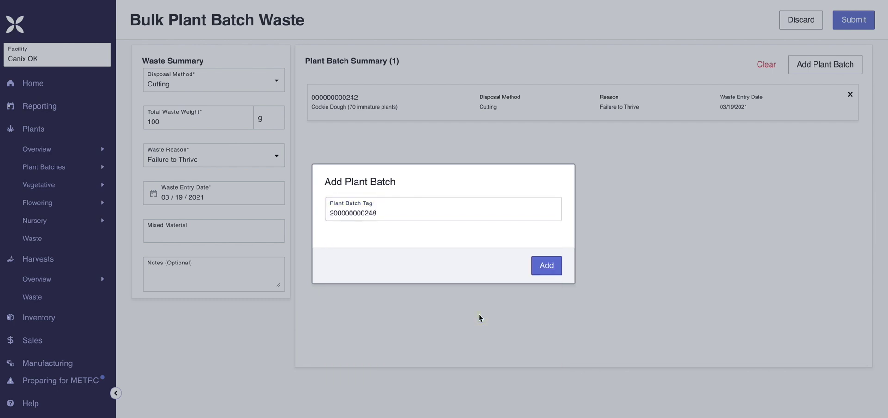
{"action": "left_click", "coordinate": [547, 265]}
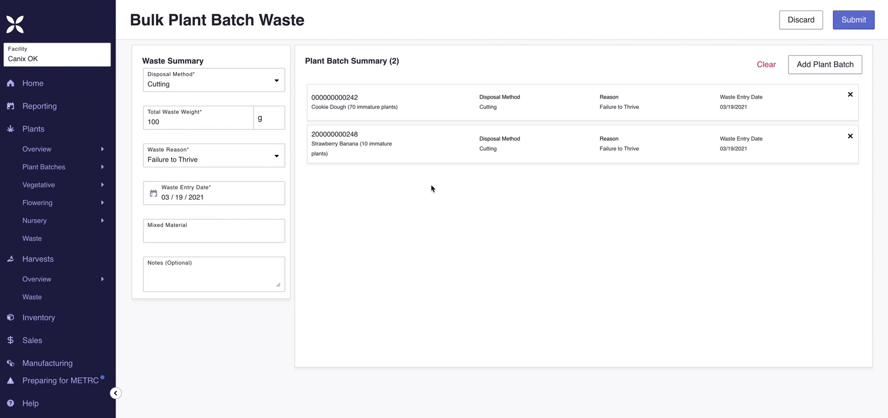
{"action": "left_click", "coordinate": [850, 136]}
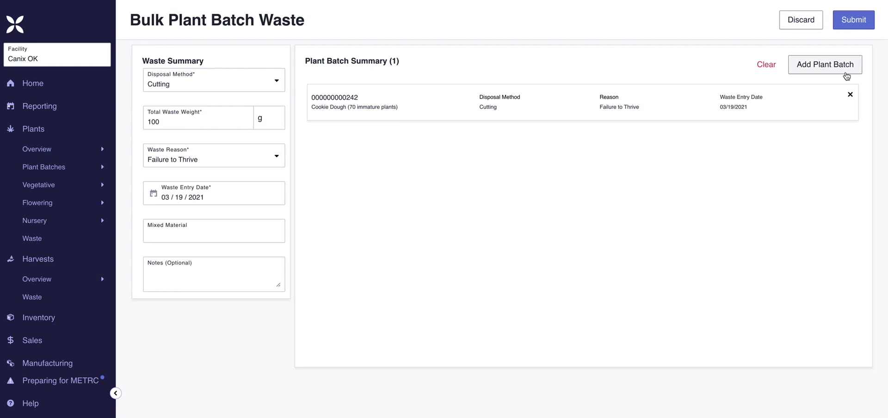
{"action": "left_click", "coordinate": [854, 27]}
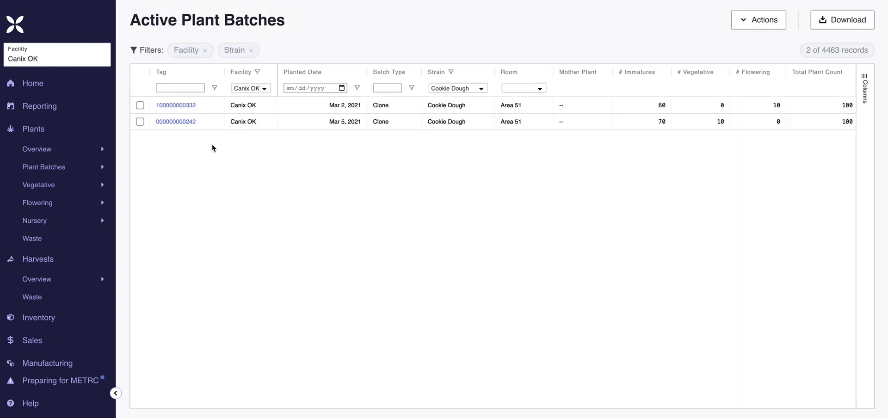
{"action": "left_click", "coordinate": [140, 121]}
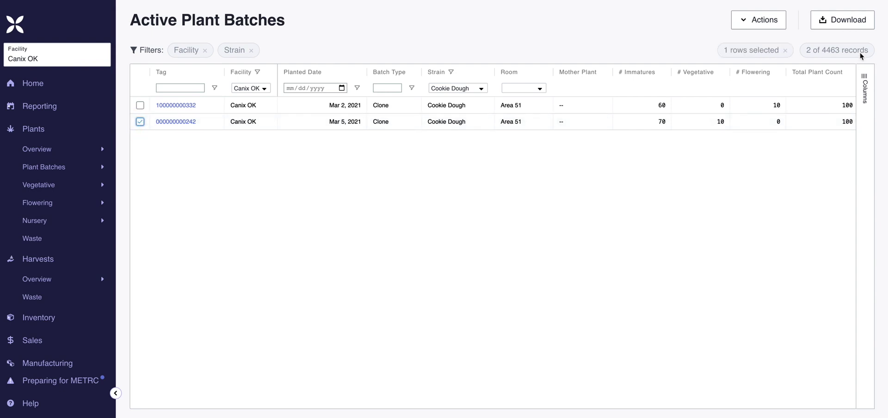
{"action": "left_click", "coordinate": [778, 21]}
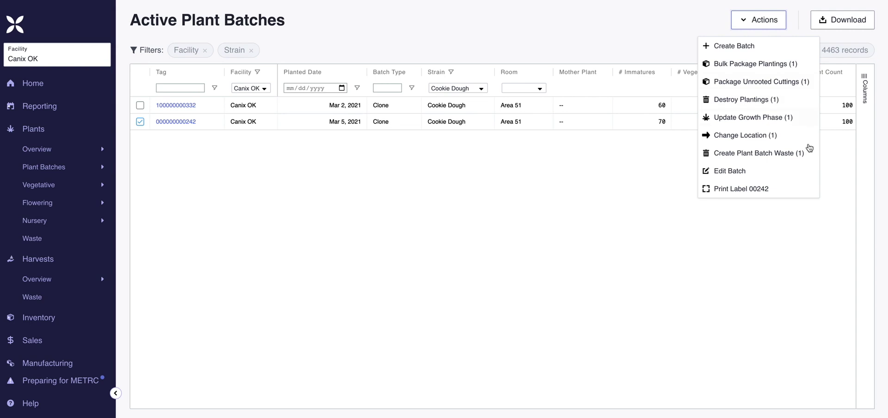
{"action": "left_click", "coordinate": [782, 173]}
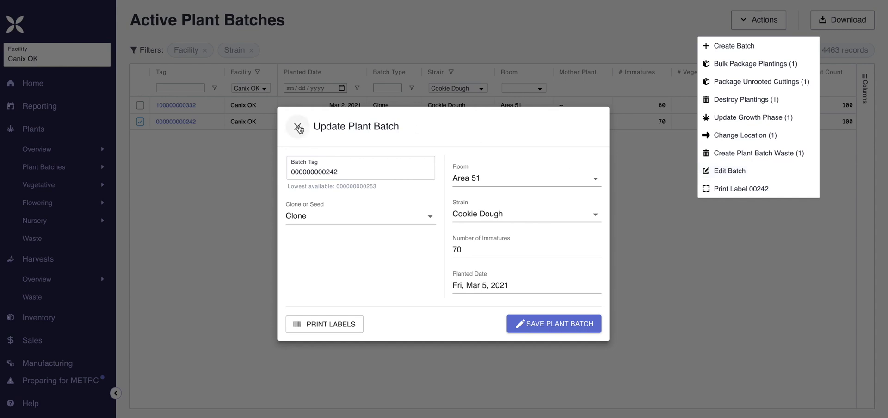
{"action": "left_click", "coordinate": [299, 129]}
{"action": "left_click", "coordinate": [780, 24]}
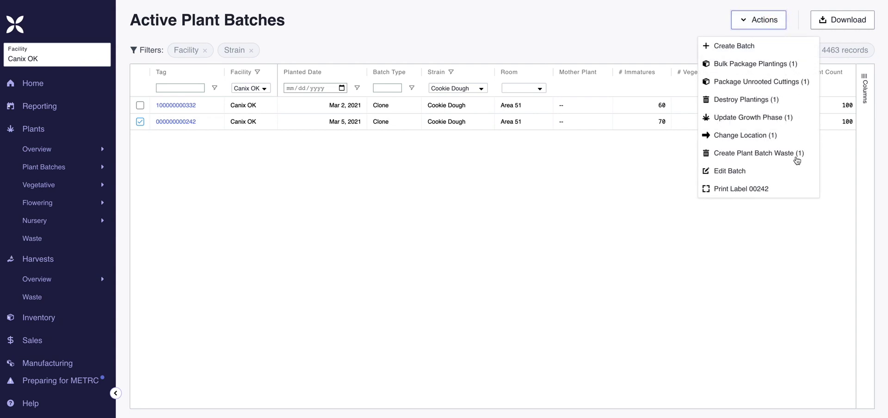
{"action": "left_click", "coordinate": [785, 192]}
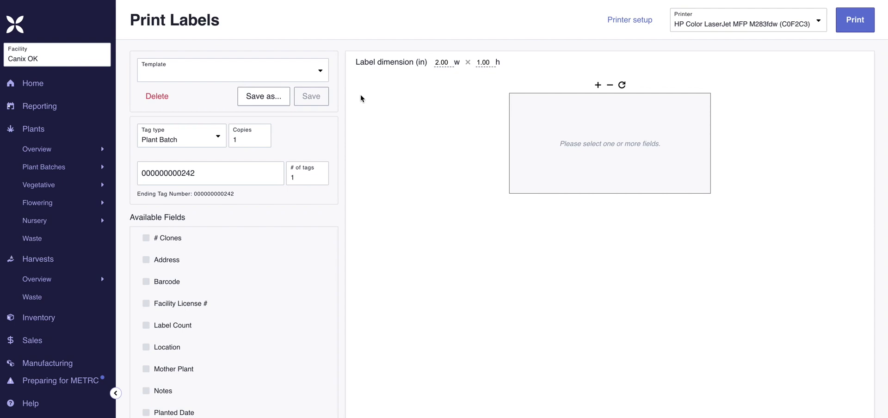
{"action": "left_click", "coordinate": [322, 75]}
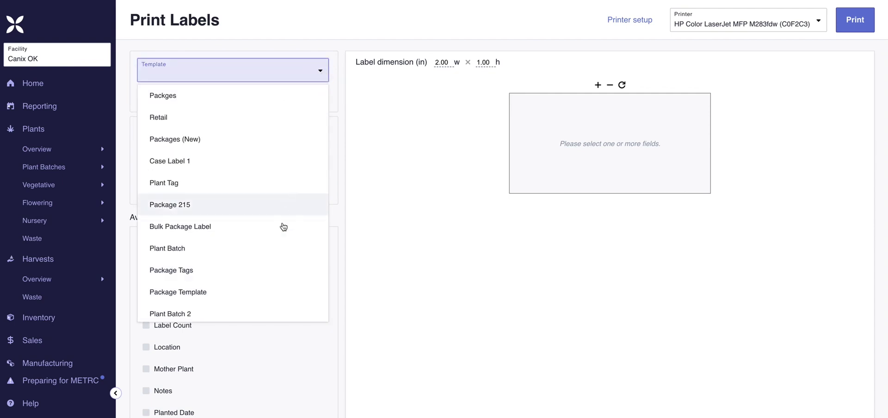
{"action": "left_click", "coordinate": [280, 254]}
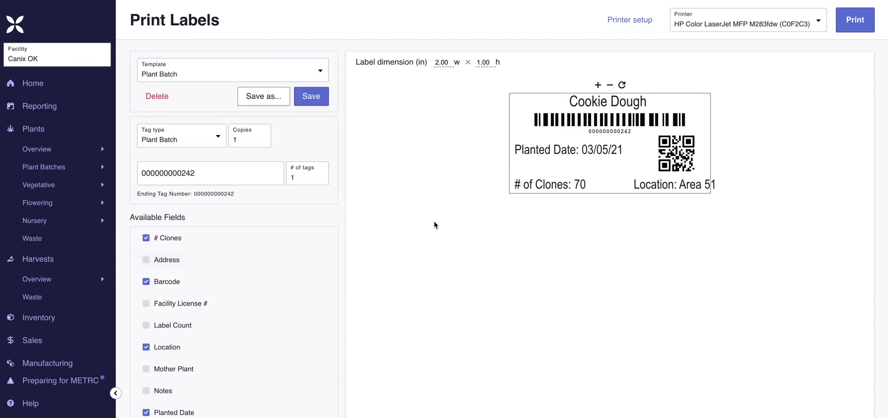
{"action": "left_click_drag", "start_coordinate": [660, 187], "coordinate": [651, 187]}
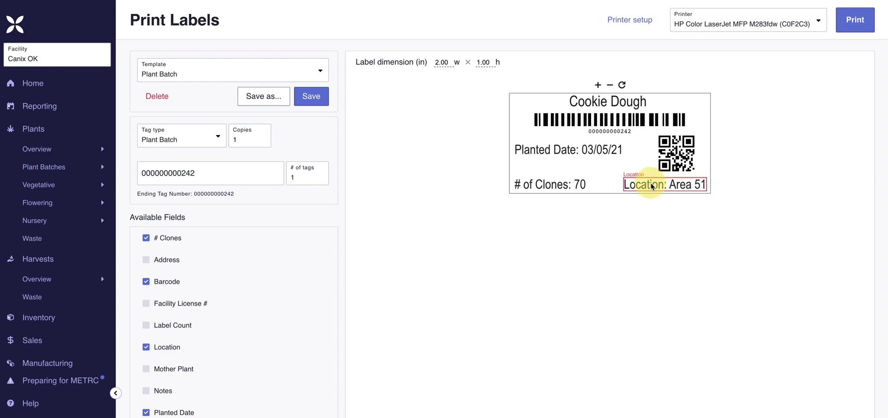
Step: Cycle the label's barcode through its widths back to the widest setting and slightly reduce its height
{"action": "left_click", "coordinate": [641, 120]}
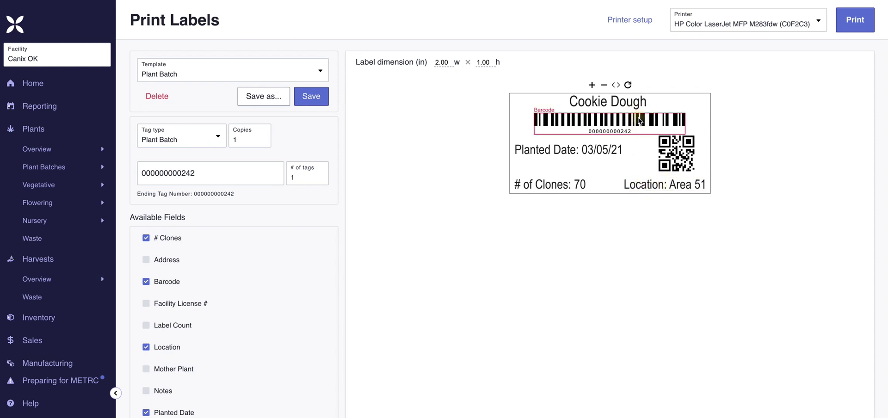
{"action": "left_click", "coordinate": [619, 87]}
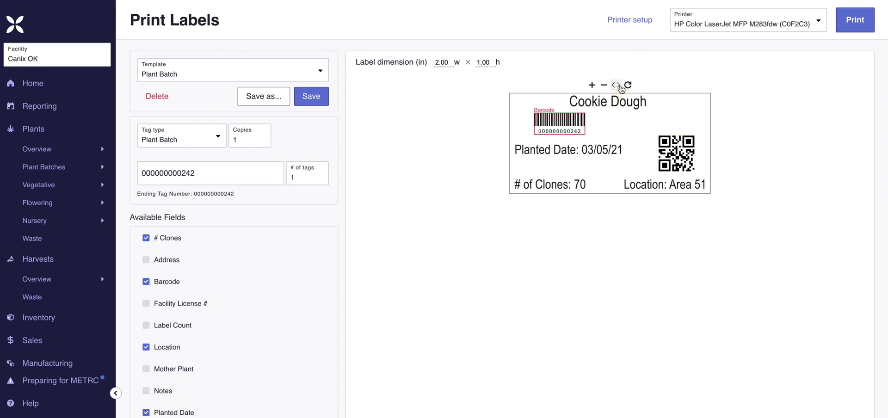
{"action": "left_click", "coordinate": [615, 85]}
{"action": "left_click", "coordinate": [615, 86]}
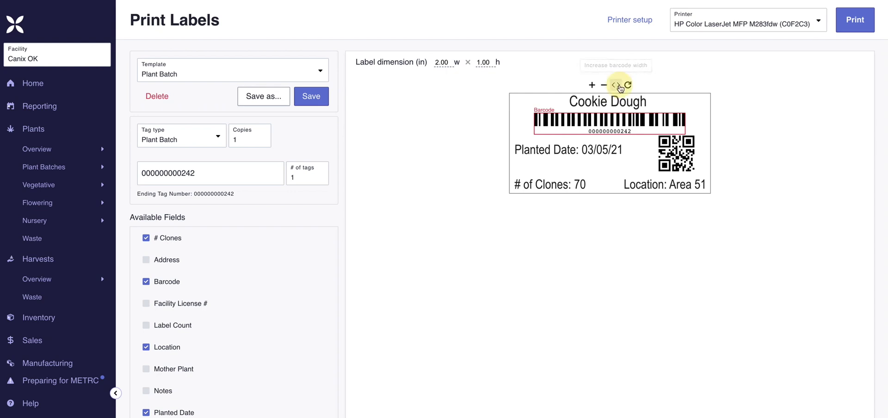
{"action": "left_click", "coordinate": [618, 86]}
{"action": "left_click", "coordinate": [619, 86]}
{"action": "left_click", "coordinate": [620, 86]}
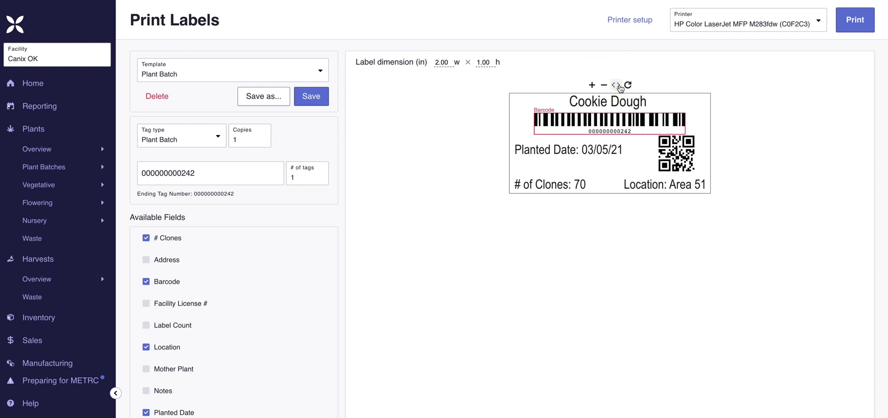
{"action": "left_click", "coordinate": [603, 85]}
{"action": "double_click", "coordinate": [604, 86]}
{"action": "left_click", "coordinate": [604, 86]}
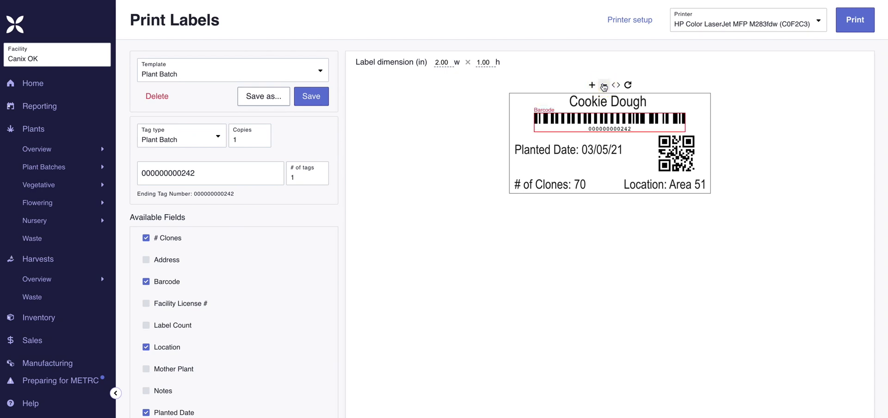
Step: Move the label's Planted Date field down to just above the number of clones
{"action": "left_click_drag", "start_coordinate": [612, 132], "coordinate": [613, 130]}
{"action": "left_click_drag", "start_coordinate": [573, 149], "coordinate": [572, 169]}
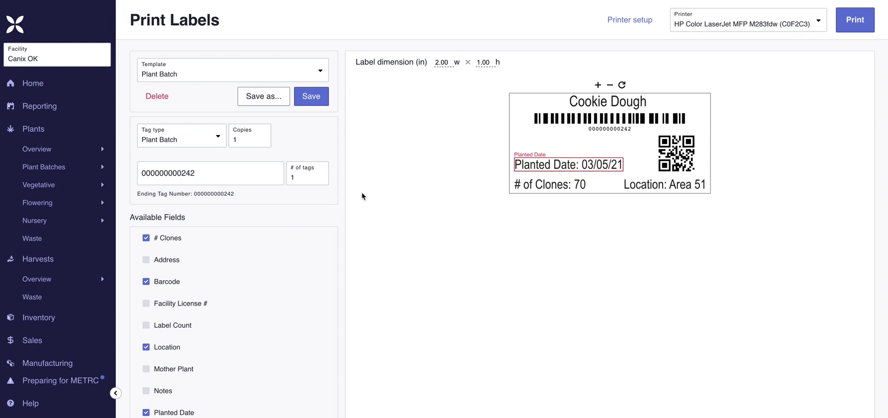
Step: Add the Company Logo to the plant batch label
{"action": "scroll", "coordinate": [312, 273], "scroll_direction": "down", "scroll_amount": 1}
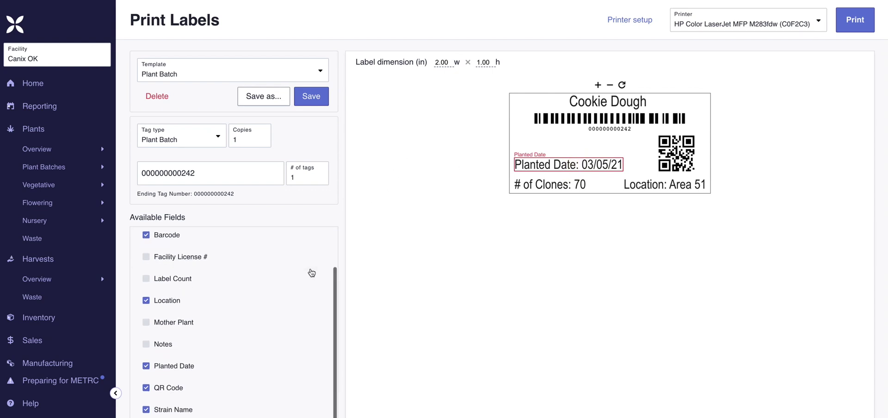
{"action": "scroll", "coordinate": [312, 273], "scroll_direction": "down", "scroll_amount": 1}
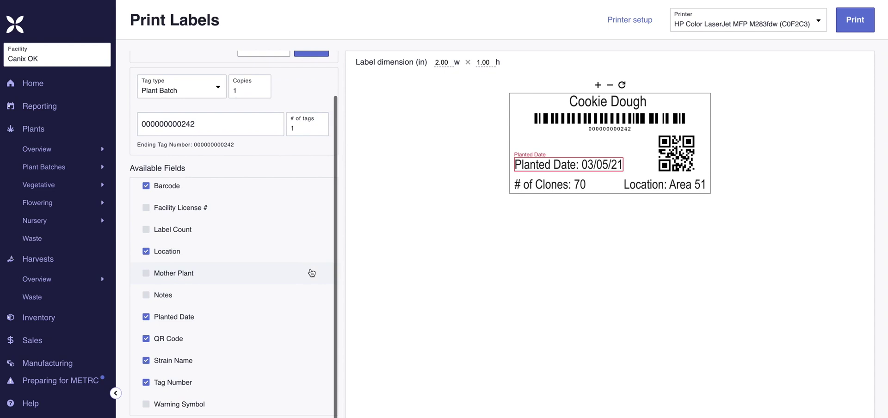
{"action": "scroll", "coordinate": [291, 342], "scroll_direction": "down", "scroll_amount": 1}
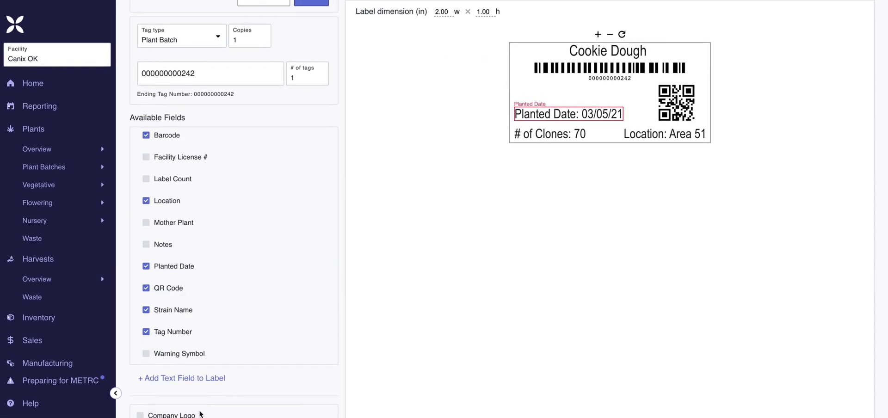
{"action": "left_click", "coordinate": [140, 414]}
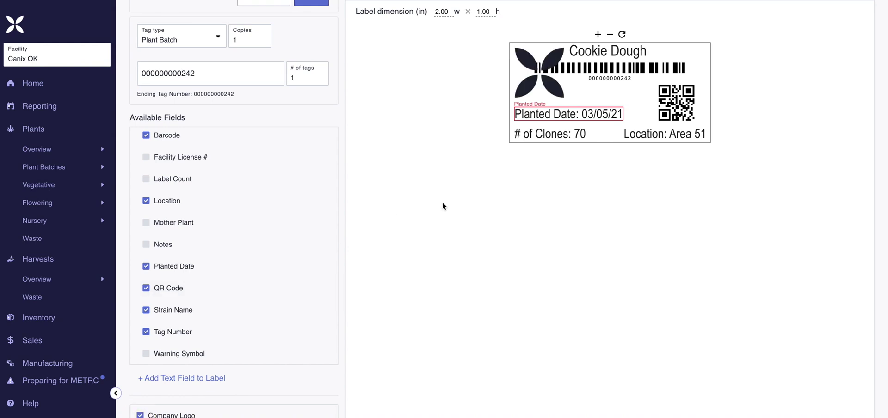
Step: Shrink the company logo until it fits in the label's upper-left corner, clear of the barcode and strain name
{"action": "left_click", "coordinate": [545, 79]}
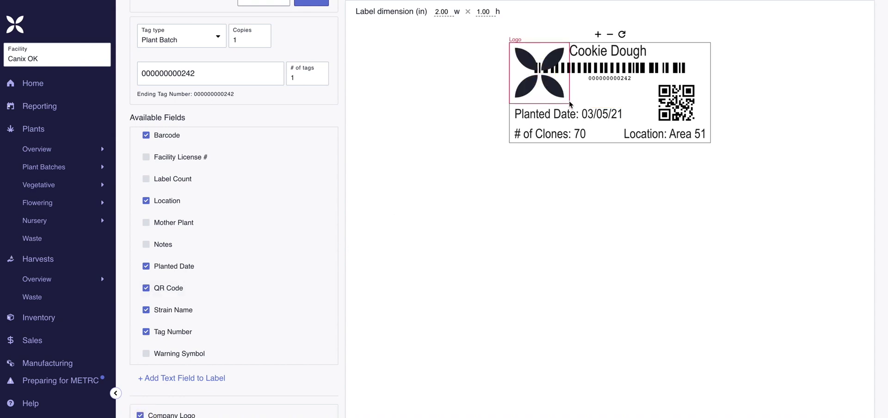
{"action": "left_click", "coordinate": [610, 35]}
{"action": "left_click", "coordinate": [610, 36]}
{"action": "left_click", "coordinate": [610, 35]}
{"action": "double_click", "coordinate": [610, 36]}
{"action": "left_click", "coordinate": [610, 35]}
{"action": "left_click", "coordinate": [610, 36]}
{"action": "left_click", "coordinate": [609, 35]}
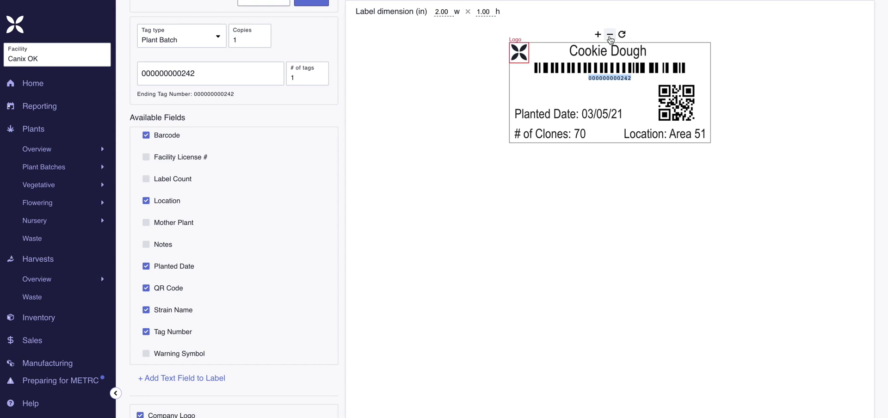
{"action": "left_click", "coordinate": [610, 35]}
{"action": "left_click", "coordinate": [634, 95]}
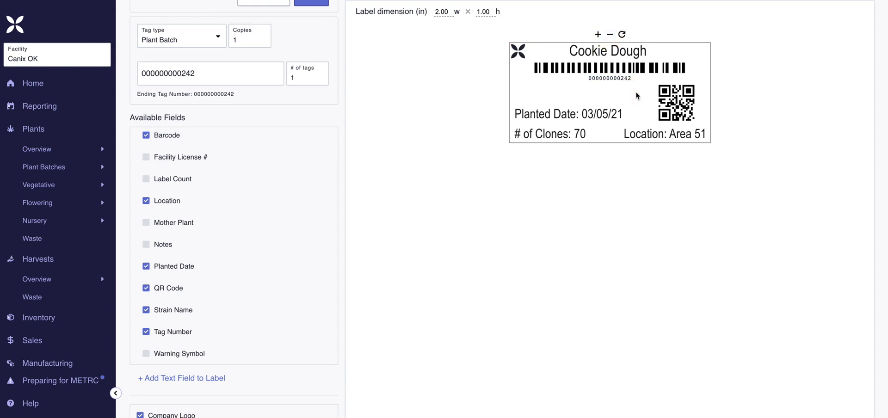
Step: Print the finished plant batch label on the HP Color LaserJet MFP M283fdw printer
{"action": "scroll", "coordinate": [773, 119], "scroll_direction": "up", "scroll_amount": 2}
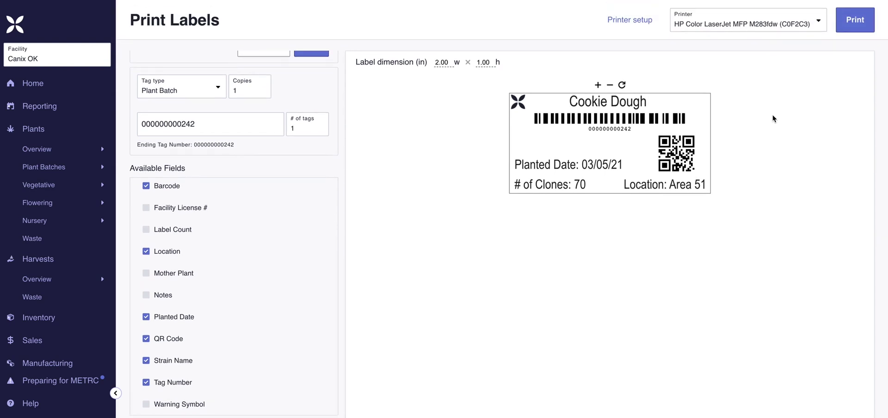
{"action": "left_click", "coordinate": [856, 27]}
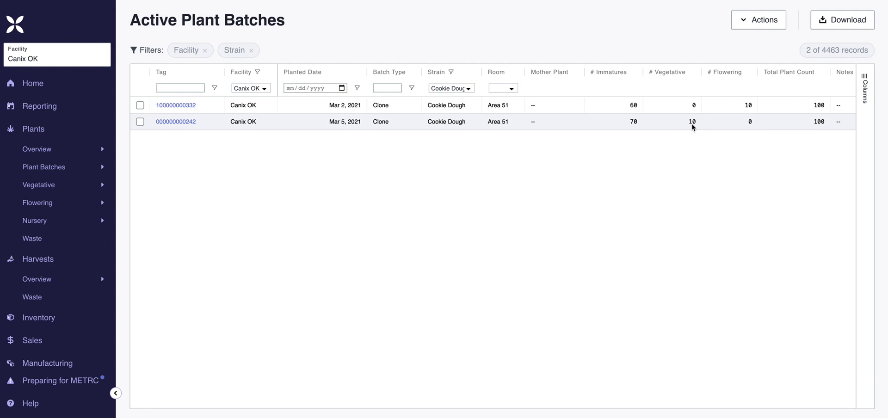
Step: Show the tracked vegetative plants and filter them by the Cookie Dough strain
{"action": "left_click", "coordinate": [93, 185]}
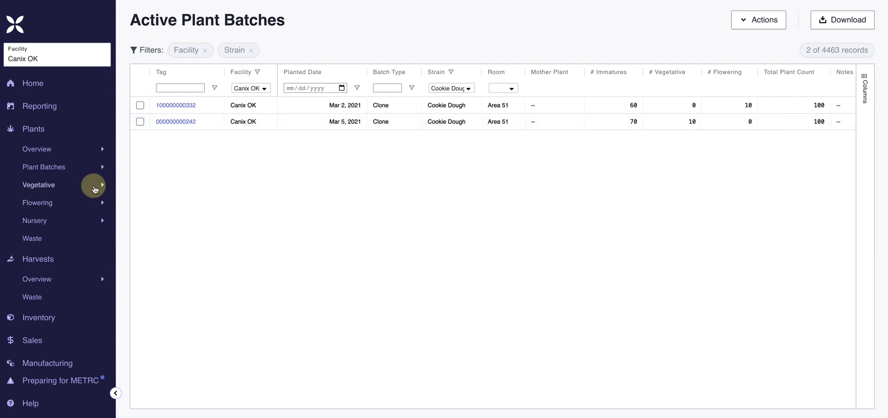
{"action": "left_click", "coordinate": [142, 171]}
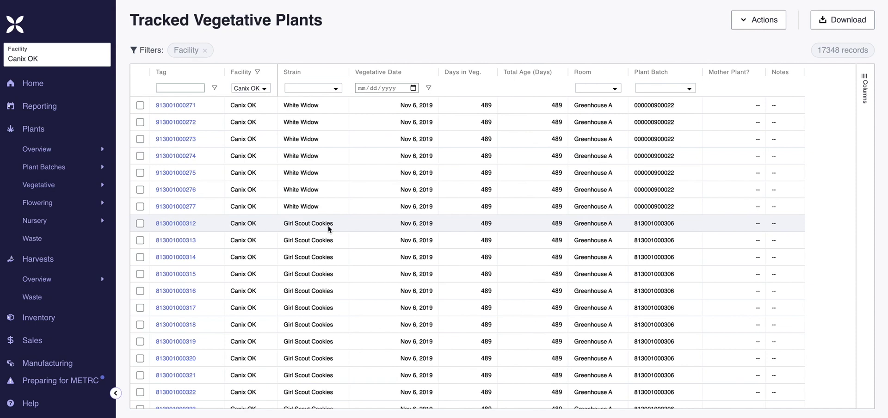
{"action": "left_click", "coordinate": [332, 89]}
{"action": "left_click", "coordinate": [308, 106]}
{"action": "type", "text": "Cookie Dough"}
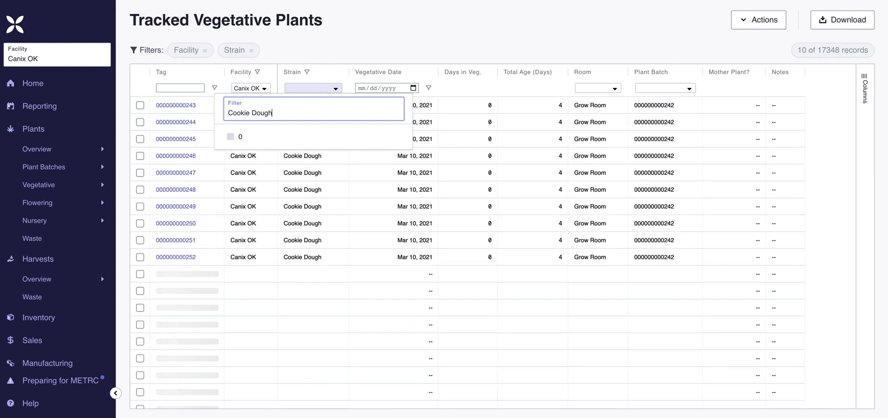
{"action": "left_click", "coordinate": [230, 137]}
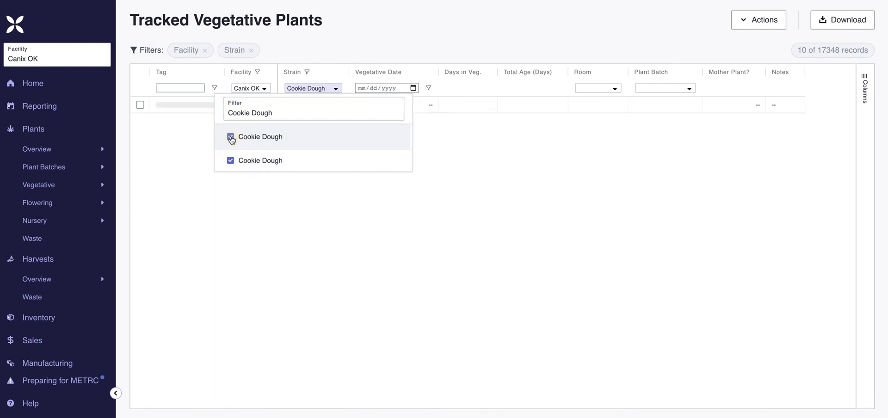
{"action": "left_click", "coordinate": [354, 51]}
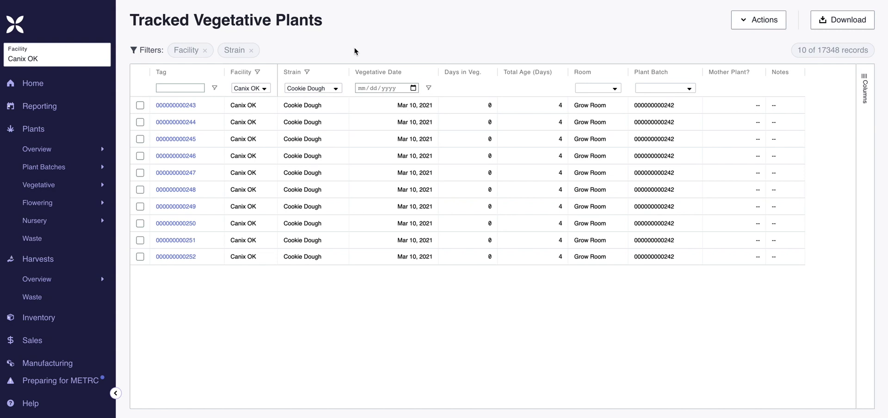
{"action": "left_click", "coordinate": [139, 106]}
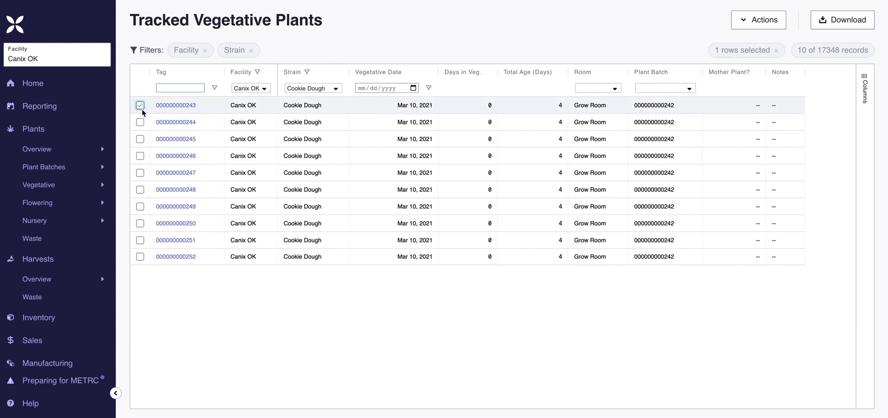
{"action": "left_click", "coordinate": [140, 139]}
{"action": "left_click", "coordinate": [139, 172]}
{"action": "left_click", "coordinate": [140, 224]}
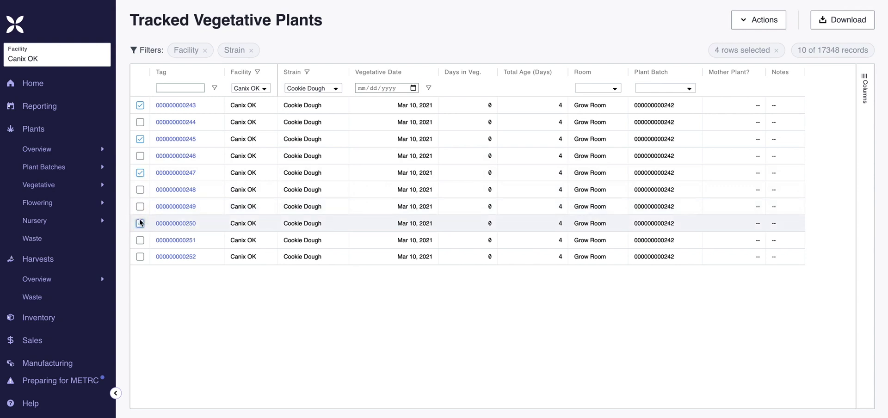
{"action": "left_click", "coordinate": [140, 224]}
{"action": "left_click", "coordinate": [140, 173]}
{"action": "left_click", "coordinate": [141, 139]}
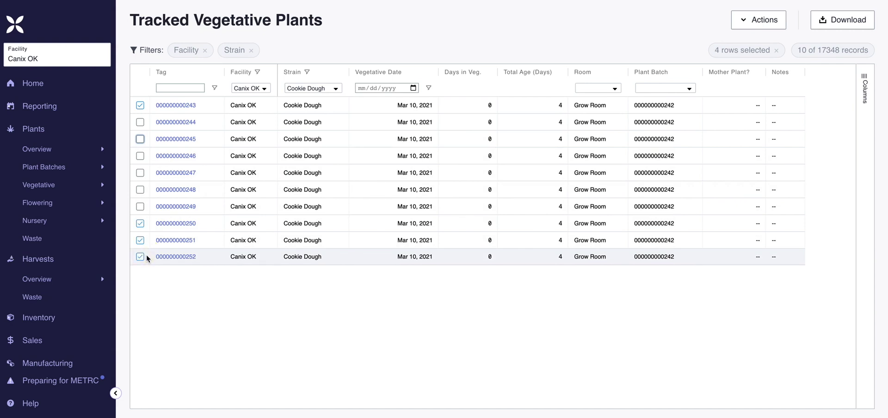
{"action": "left_click", "coordinate": [140, 138], "text": "shift"}
{"action": "left_click", "coordinate": [140, 122]}
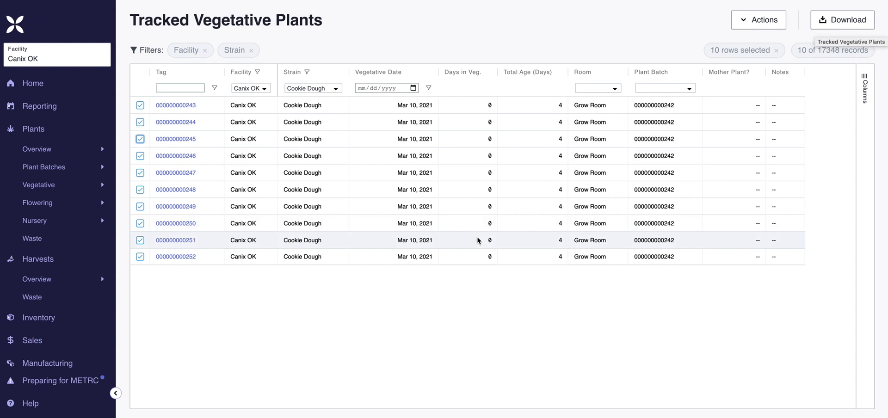
{"action": "left_click", "coordinate": [141, 106]}
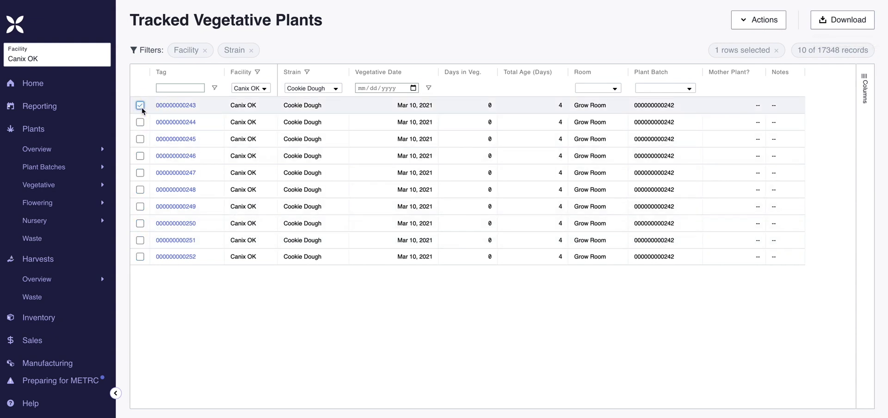
{"action": "left_click", "coordinate": [143, 260], "text": "shift"}
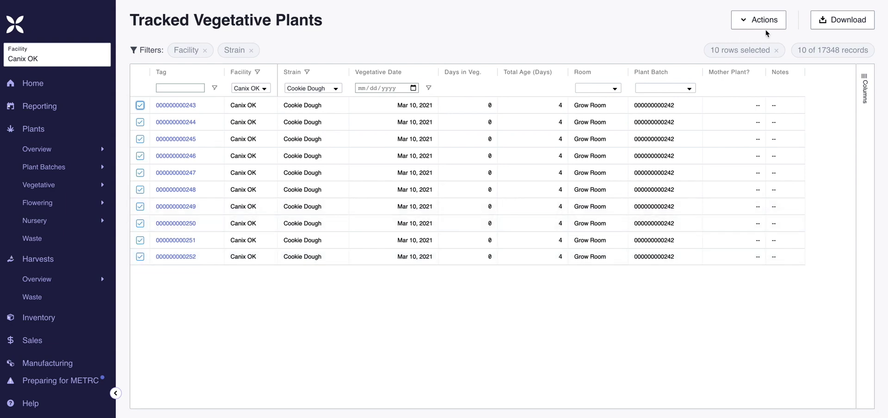
{"action": "left_click", "coordinate": [778, 23]}
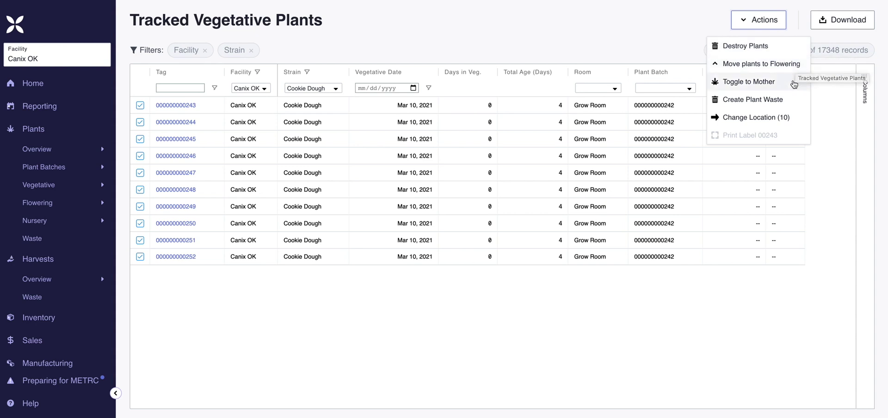
{"action": "left_click", "coordinate": [793, 119]}
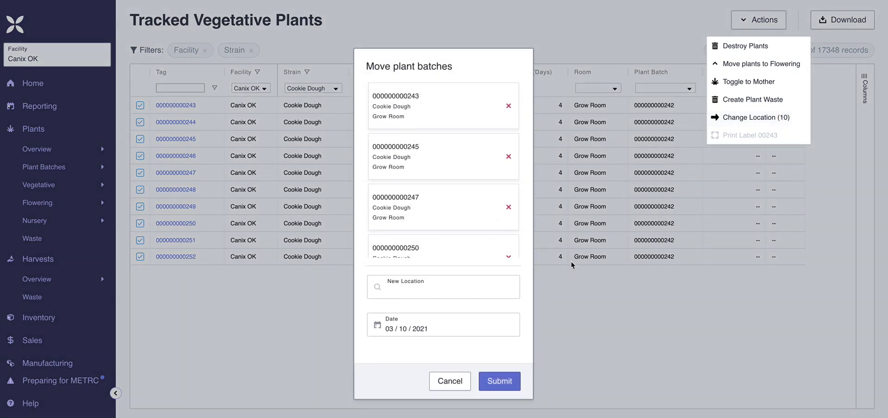
{"action": "left_click", "coordinate": [480, 292]}
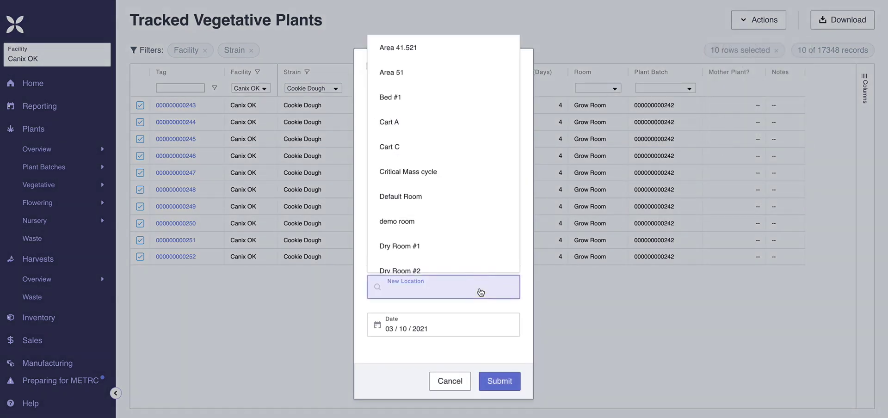
{"action": "scroll", "coordinate": [465, 201], "scroll_direction": "down", "scroll_amount": 15}
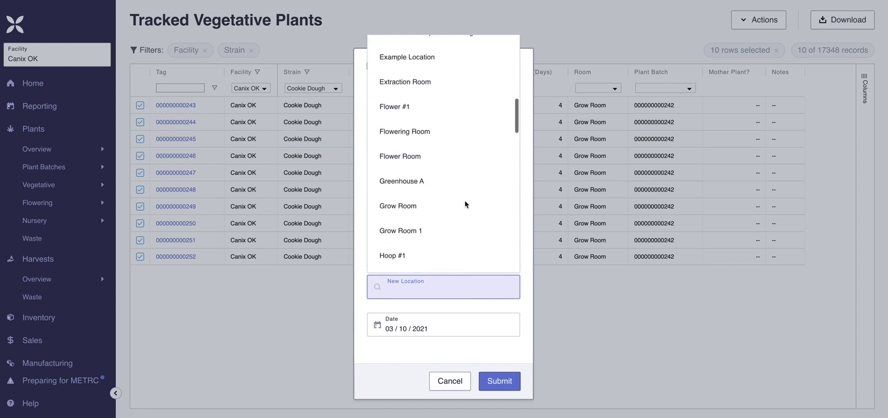
{"action": "scroll", "coordinate": [465, 204], "scroll_direction": "down", "scroll_amount": 20}
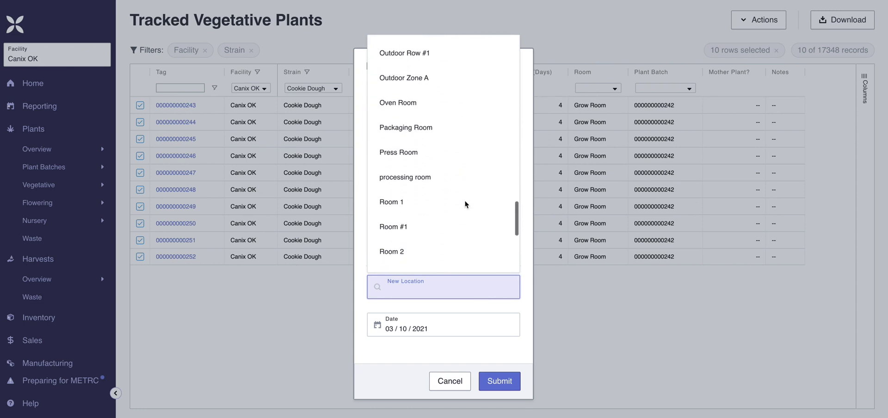
{"action": "left_click", "coordinate": [432, 144]}
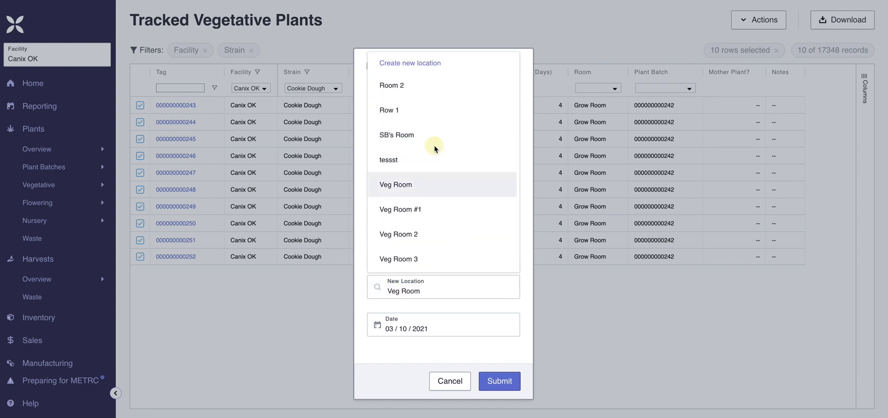
{"action": "left_click", "coordinate": [501, 383]}
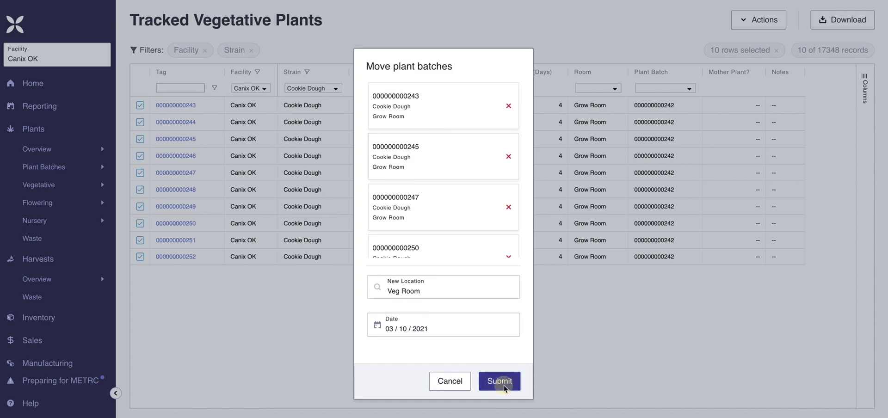
{"action": "left_click", "coordinate": [530, 254]}
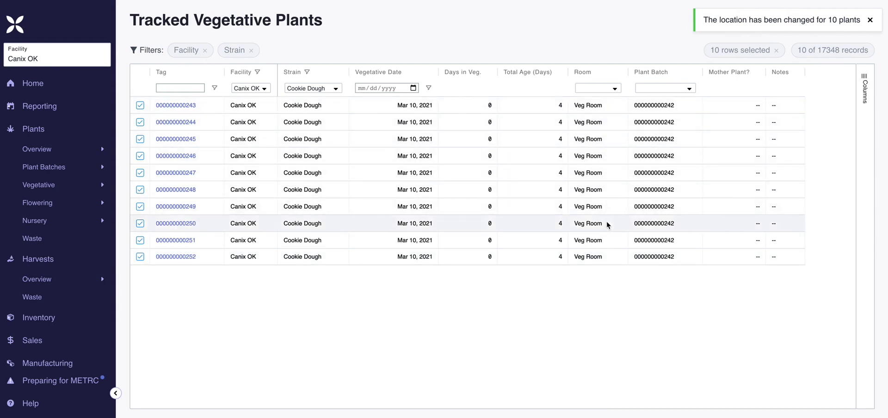
{"action": "left_click", "coordinate": [871, 21]}
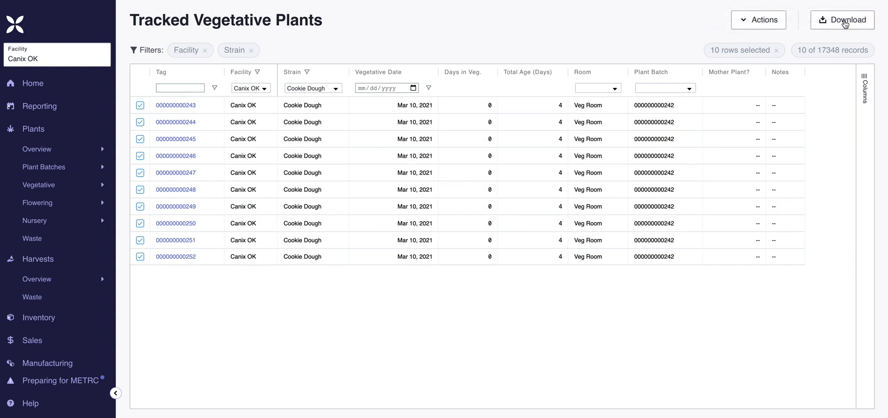
Step: Start moving the ten selected plants to the flowering growth phase and look through the list of included tags
{"action": "left_click", "coordinate": [772, 23]}
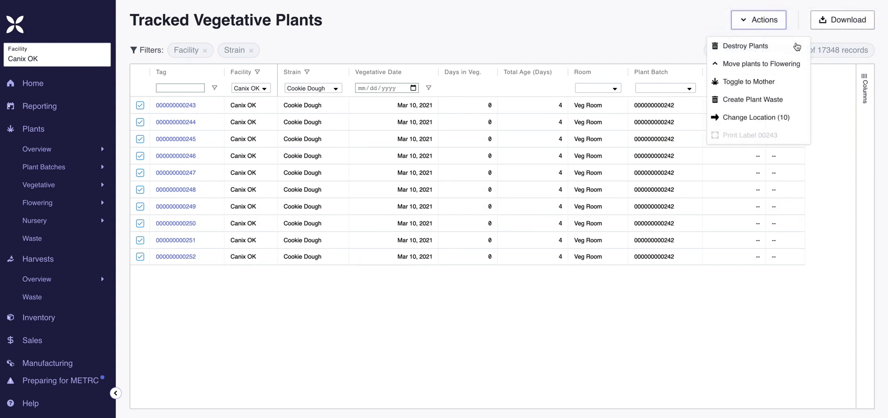
{"action": "left_click", "coordinate": [800, 68]}
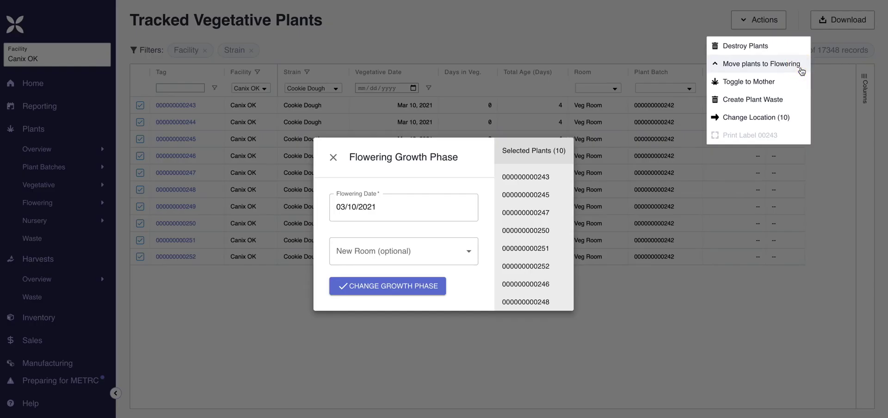
{"action": "scroll", "coordinate": [542, 227], "scroll_direction": "down", "scroll_amount": 2}
{"action": "scroll", "coordinate": [542, 227], "scroll_direction": "up", "scroll_amount": 2}
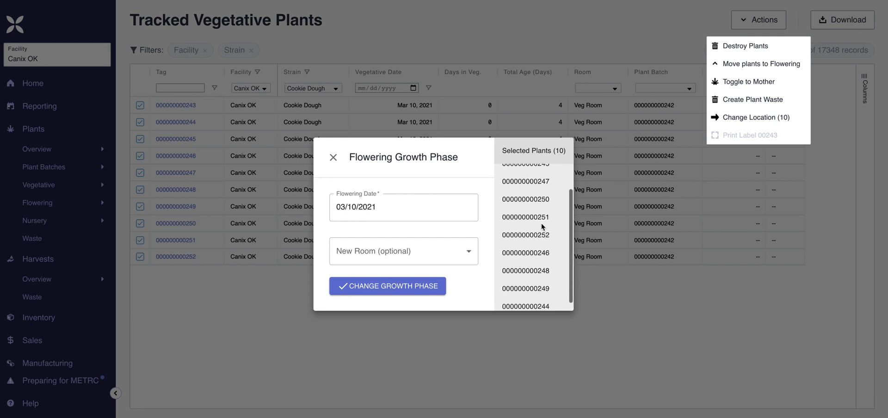
Step: Try later March dates and March 1 as the flowering date, and confirm March 10, 2021
{"action": "left_click", "coordinate": [393, 209]}
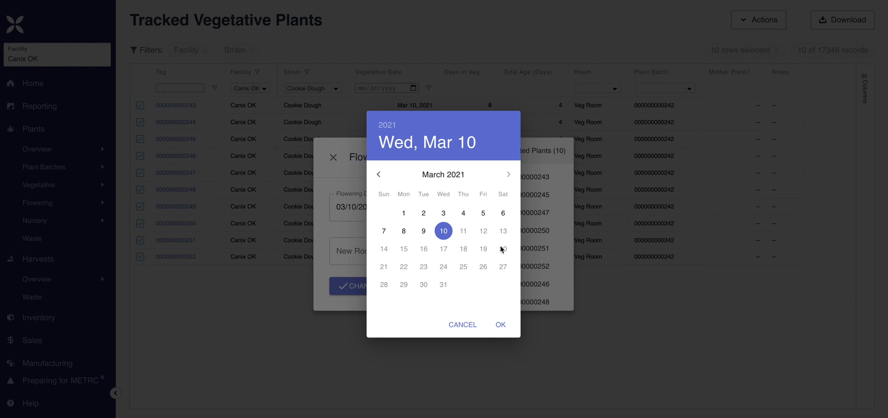
{"action": "left_click", "coordinate": [484, 266]}
{"action": "left_click", "coordinate": [423, 267]}
{"action": "left_click", "coordinate": [383, 266]}
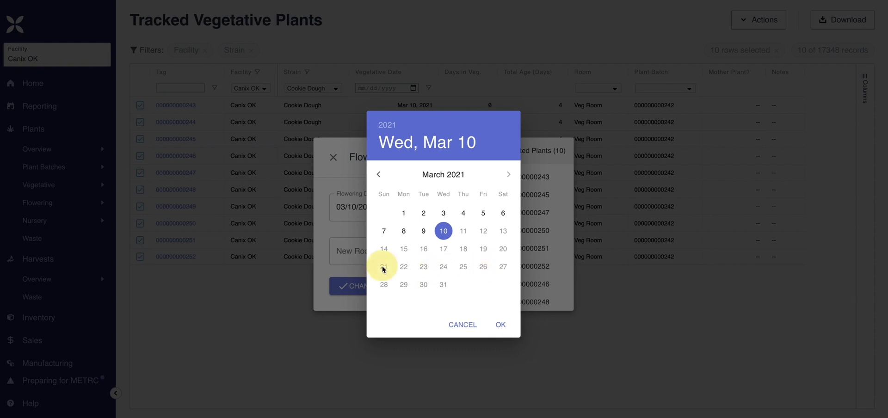
{"action": "left_click", "coordinate": [404, 213]}
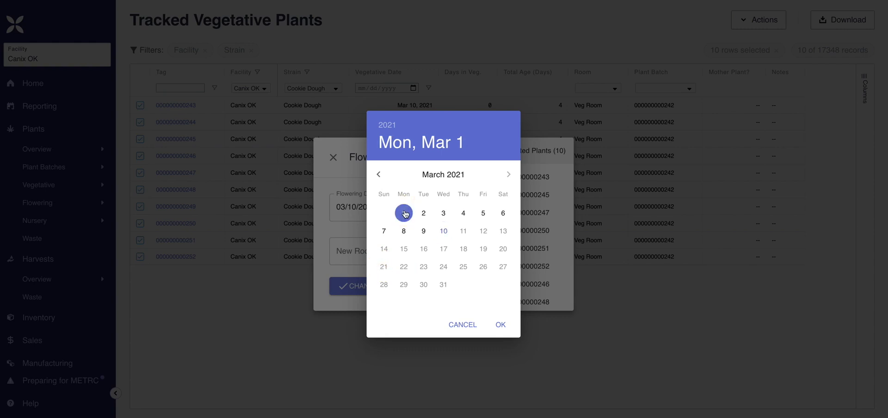
{"action": "left_click", "coordinate": [444, 232]}
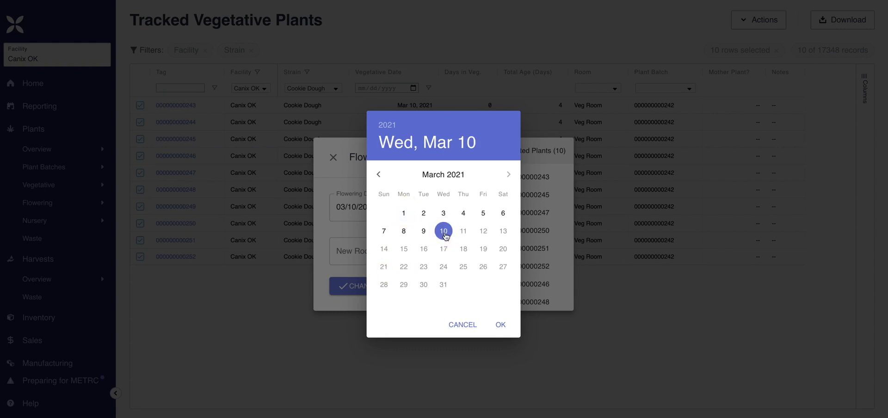
{"action": "left_click", "coordinate": [502, 330]}
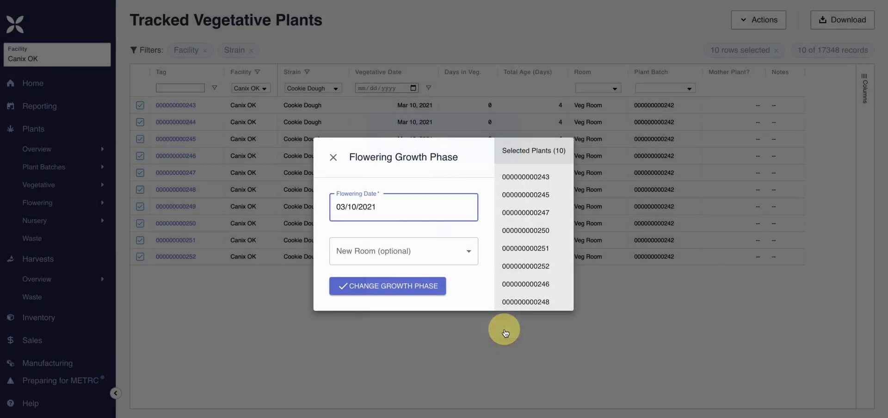
Step: Assign Flower Room as the new room and change the ten plants' growth phase to flowering
{"action": "left_click", "coordinate": [469, 256]}
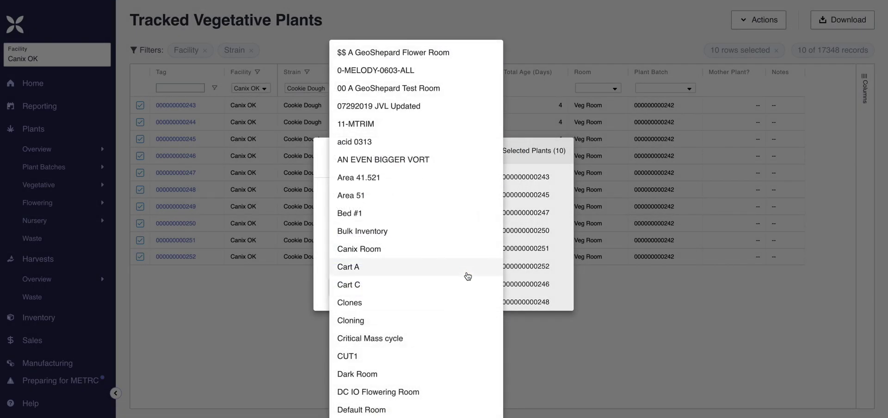
{"action": "scroll", "coordinate": [467, 272], "scroll_direction": "down", "scroll_amount": 10}
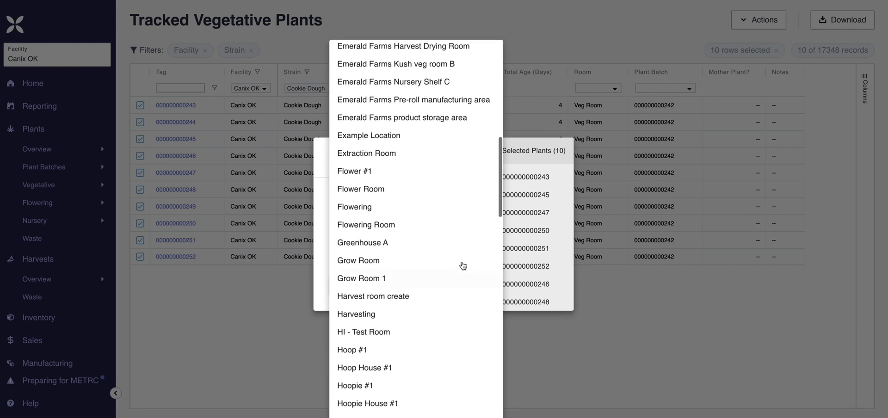
{"action": "left_click", "coordinate": [431, 190]}
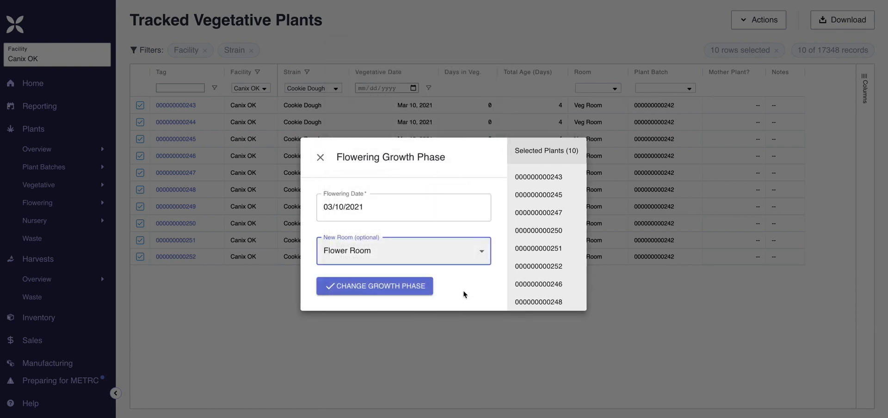
{"action": "left_click", "coordinate": [422, 294]}
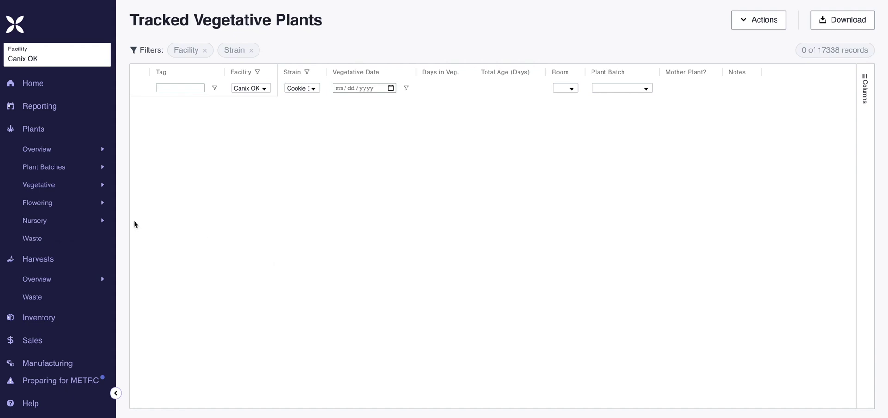
Step: List the tracked flowering plants filtered by the Cookie Dough strain and sorted by earliest flowering date
{"action": "left_click", "coordinate": [98, 204]}
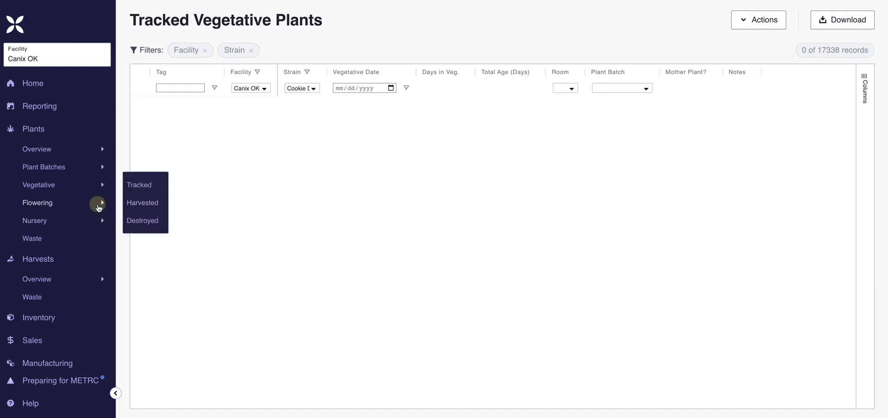
{"action": "left_click", "coordinate": [150, 186]}
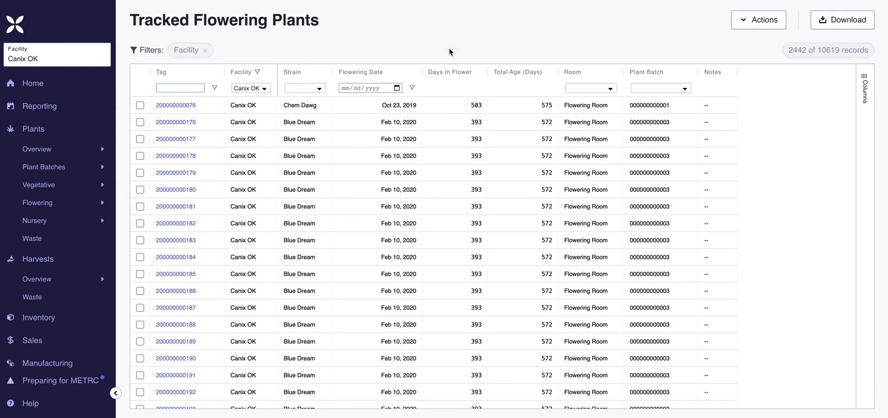
{"action": "left_click", "coordinate": [318, 88]}
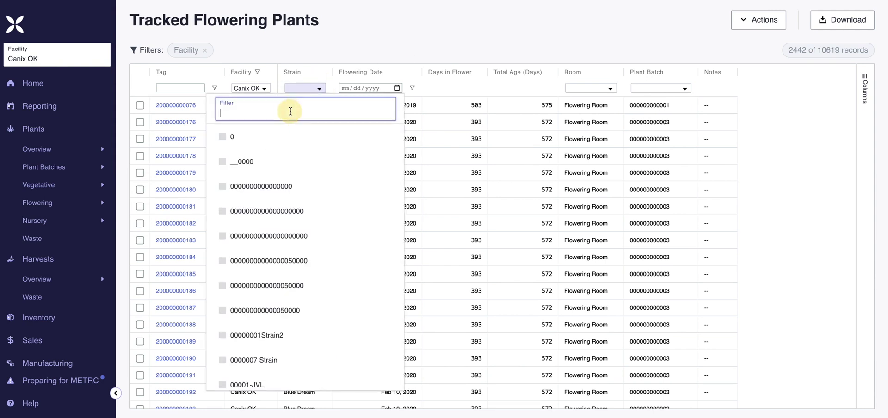
{"action": "type", "text": "Cookie"}
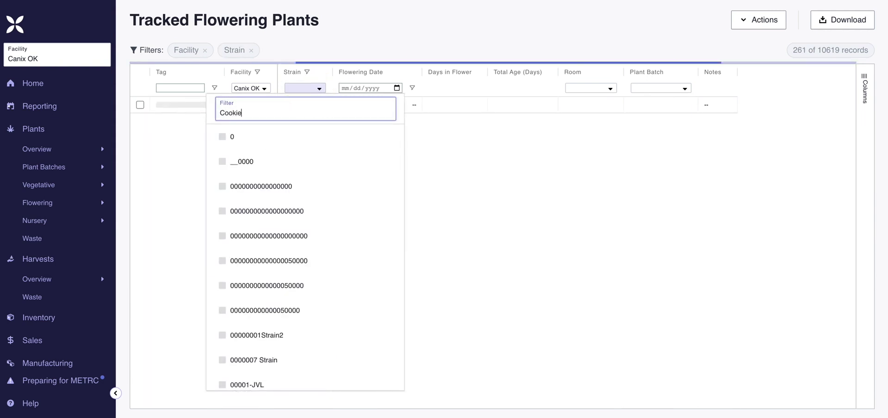
{"action": "type", "text": " Dough"}
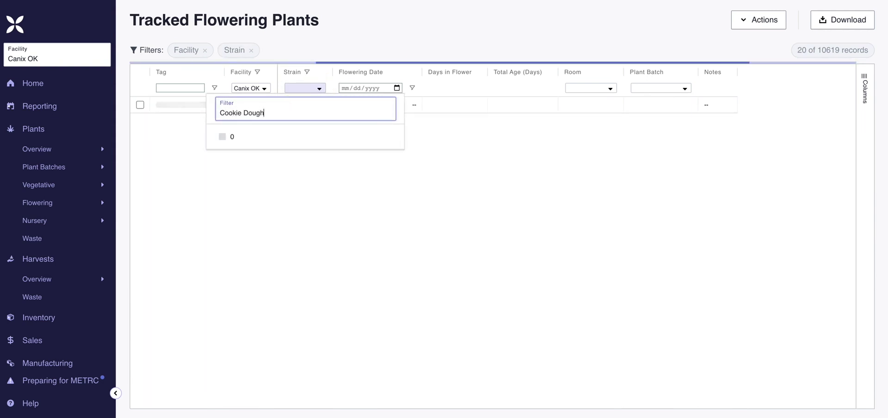
{"action": "left_click", "coordinate": [240, 143]}
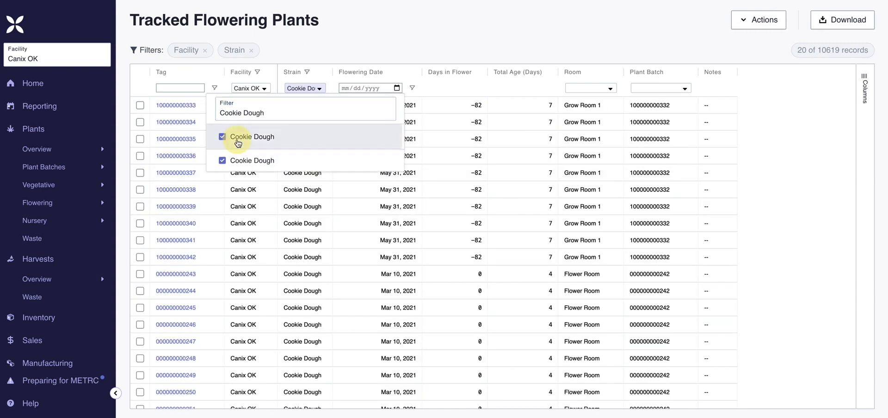
{"action": "left_click", "coordinate": [402, 41]}
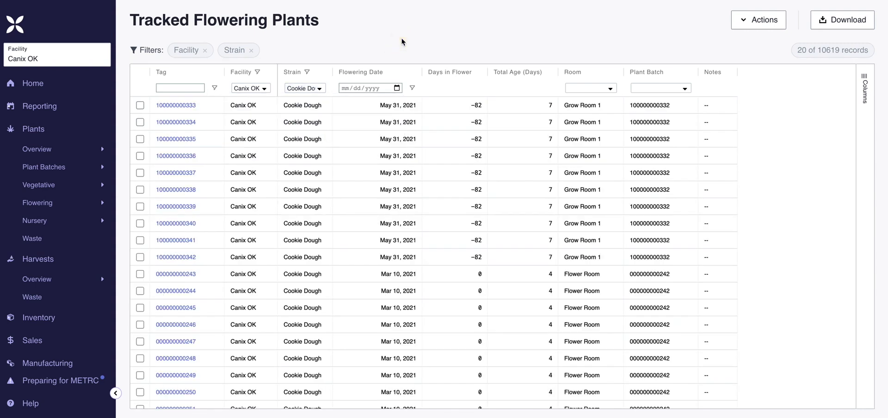
{"action": "left_click", "coordinate": [414, 75]}
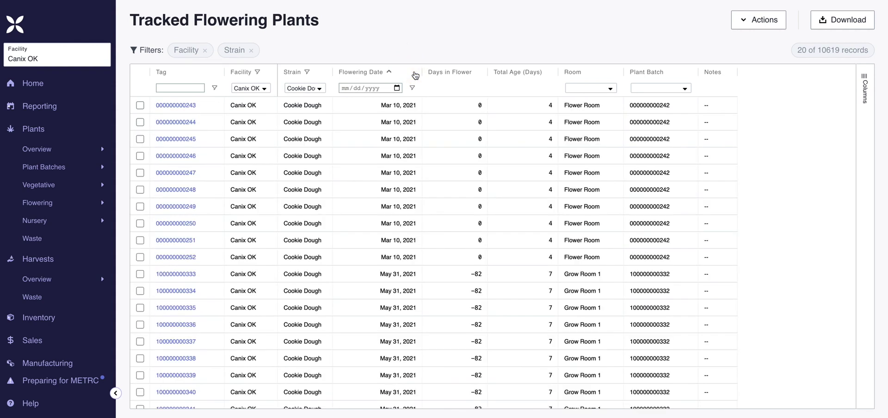